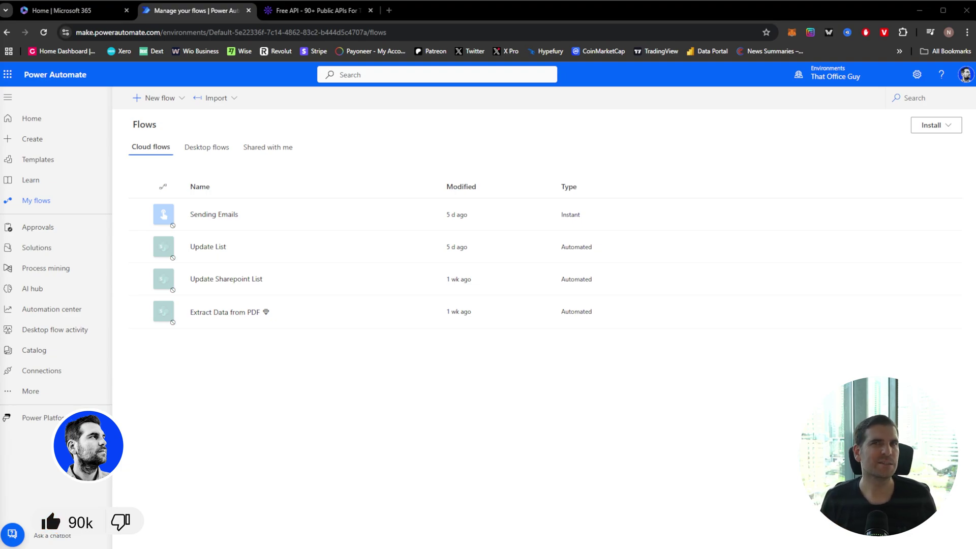
Create an instant cloud flow named 'Parse JSON' that starts with the Manually trigger a flow trigger.
click(159, 100)
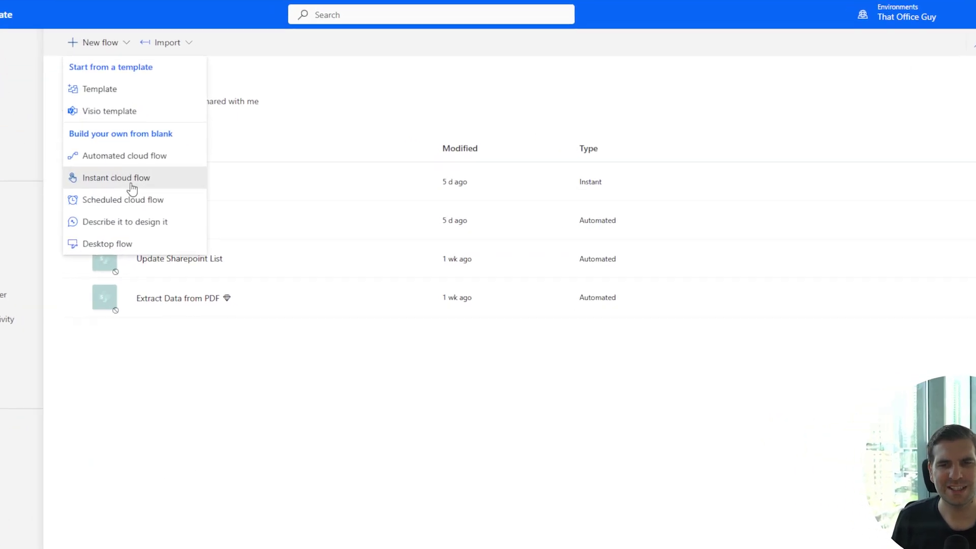
click(132, 189)
click(577, 131)
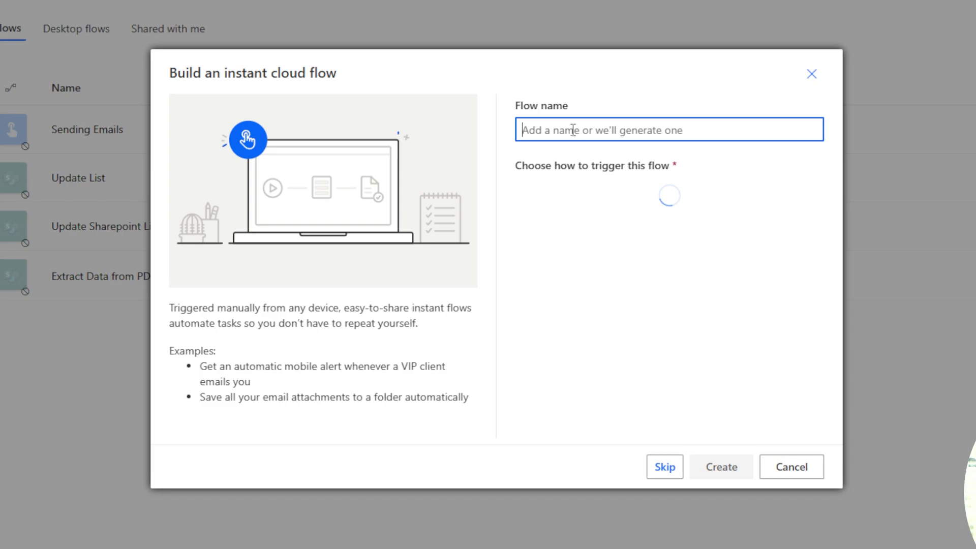
text(Parse JSON)
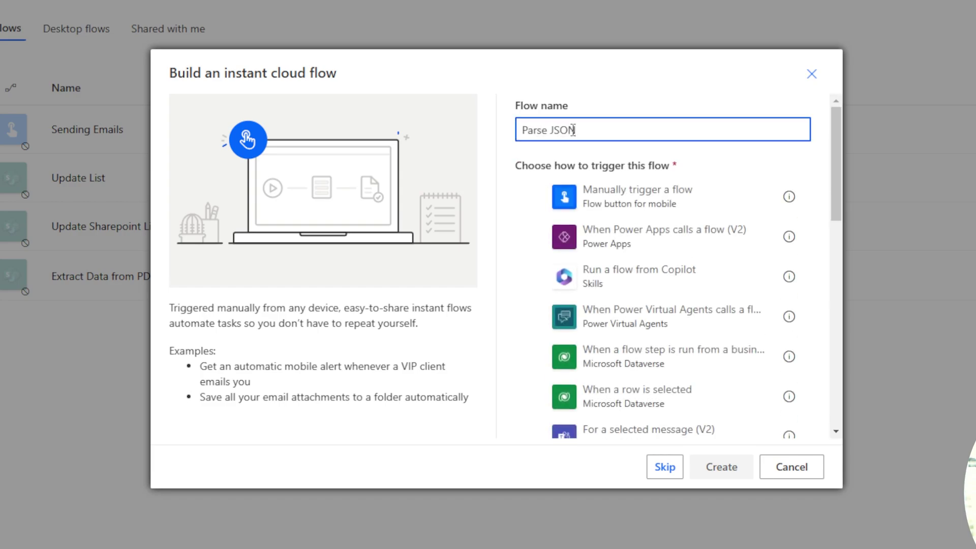
click(541, 201)
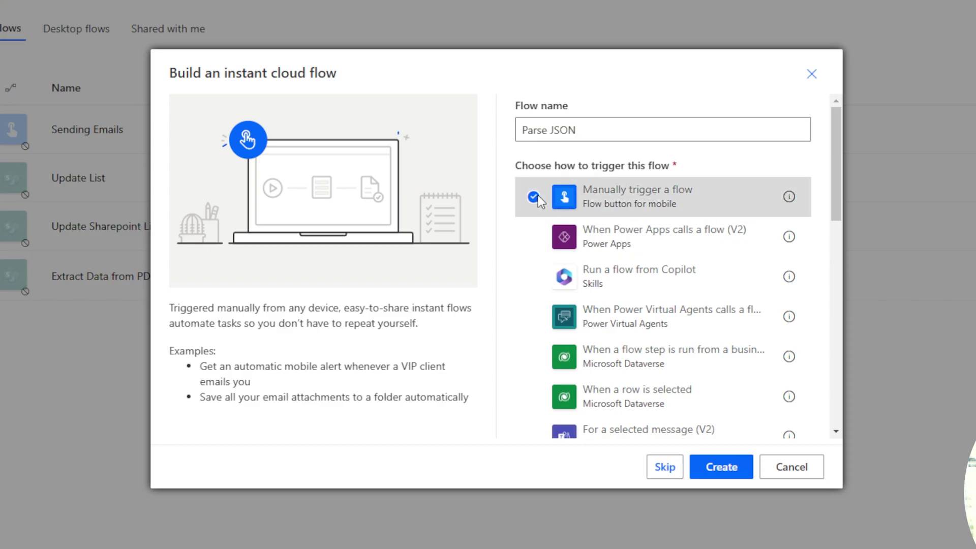
click(727, 467)
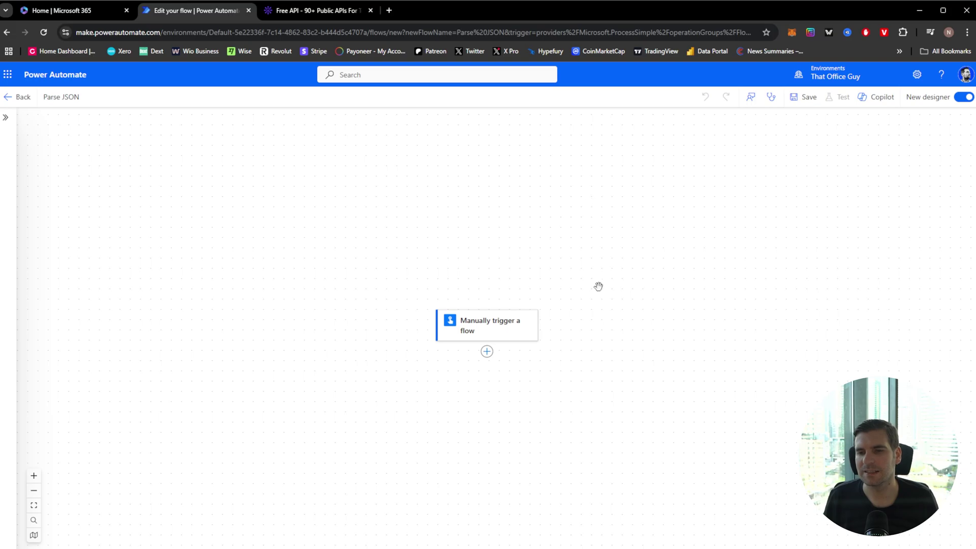
Turn off the new designer and switch to the classic designer without saving.
drag(599, 287, 597, 151)
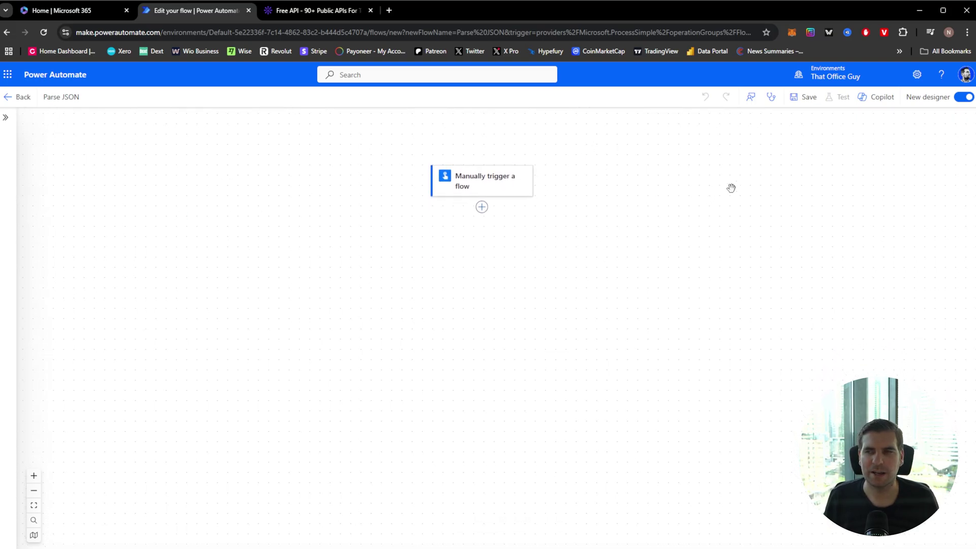
click(965, 97)
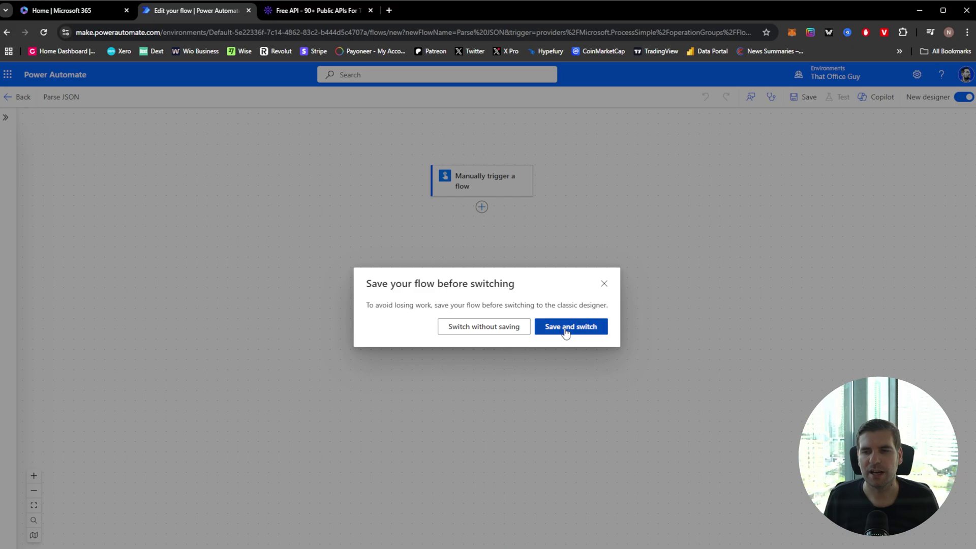
click(563, 333)
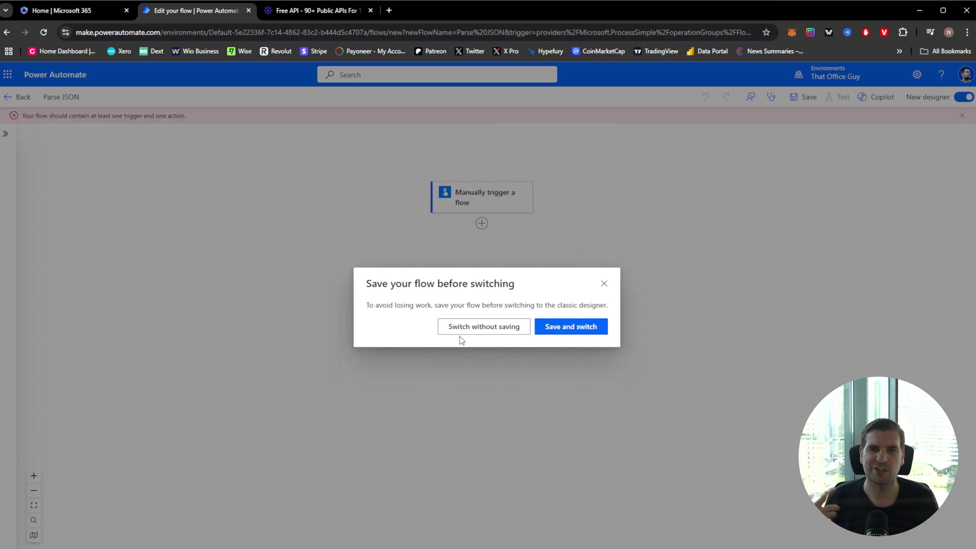
click(472, 328)
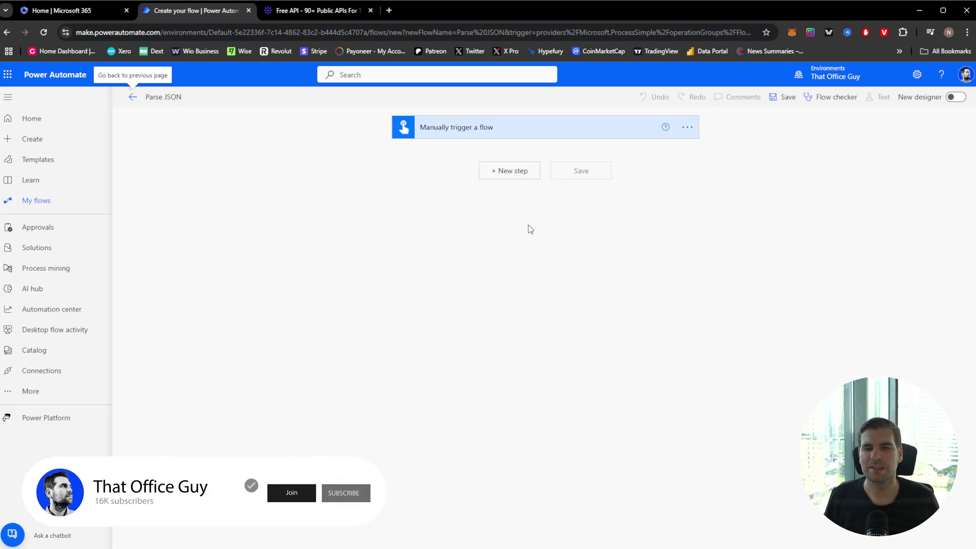
Search 'http' and add the HTTP (Premium) action after the manual trigger.
click(507, 173)
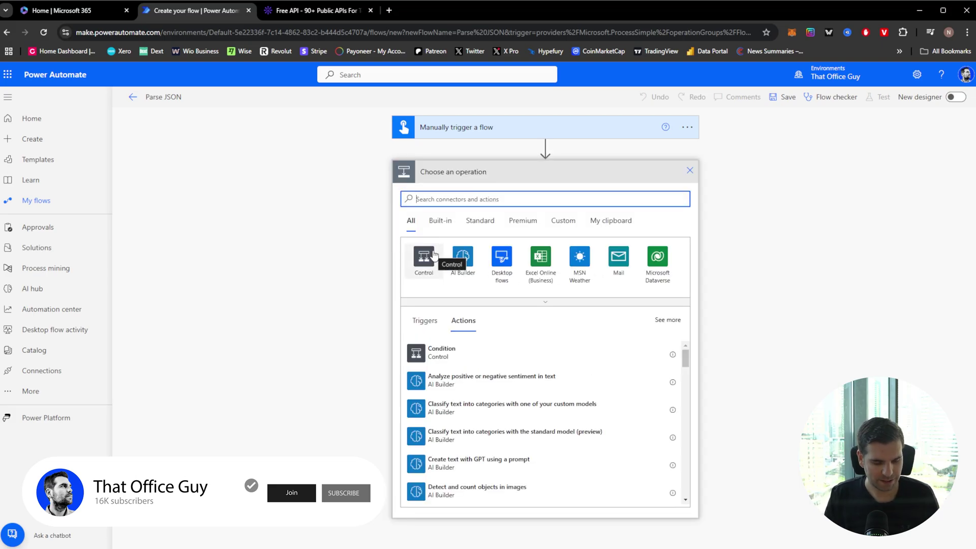
text(http)
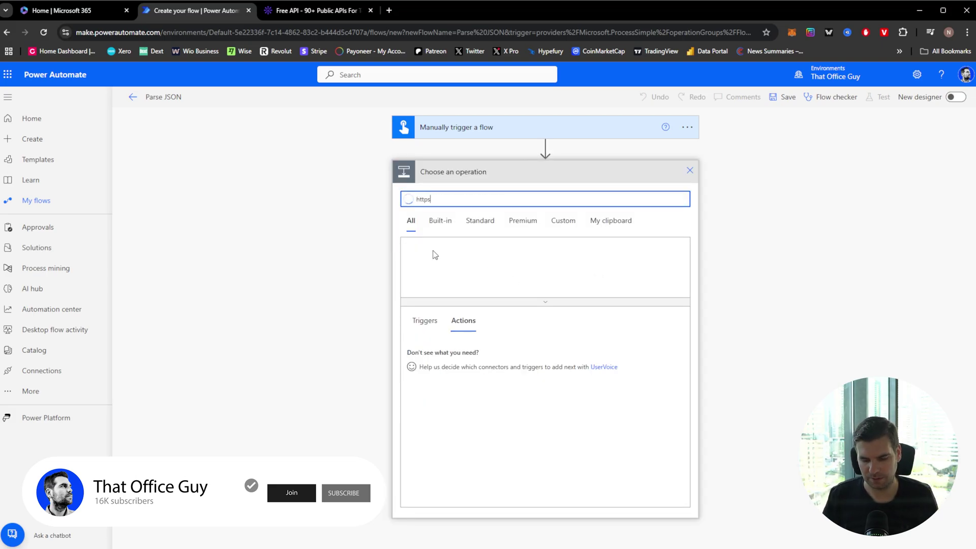
key(BackSpace)
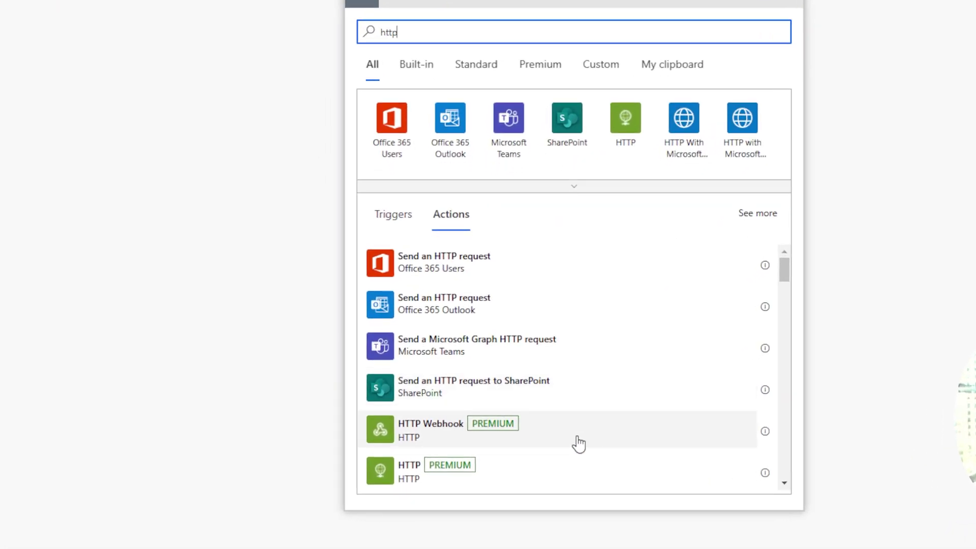
scroll(578, 443, down, 3)
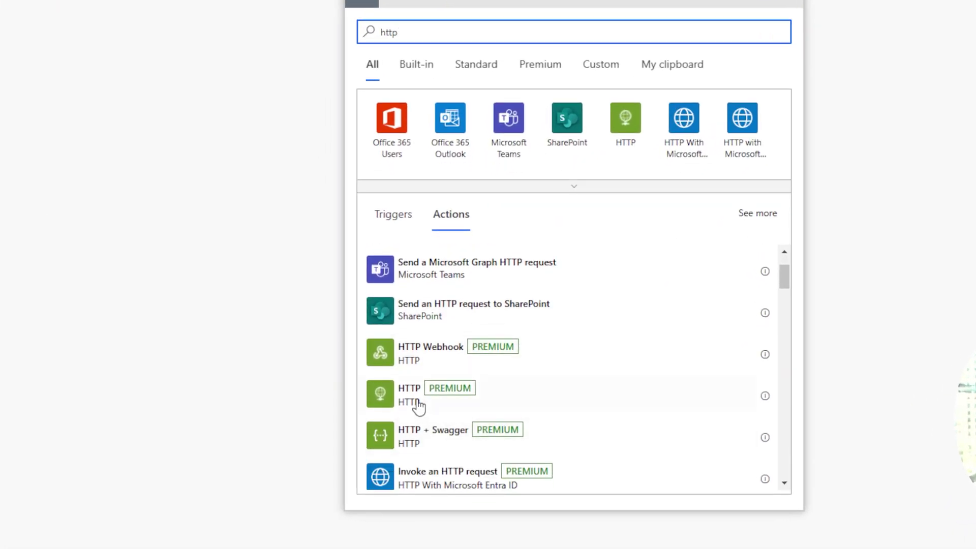
click(479, 399)
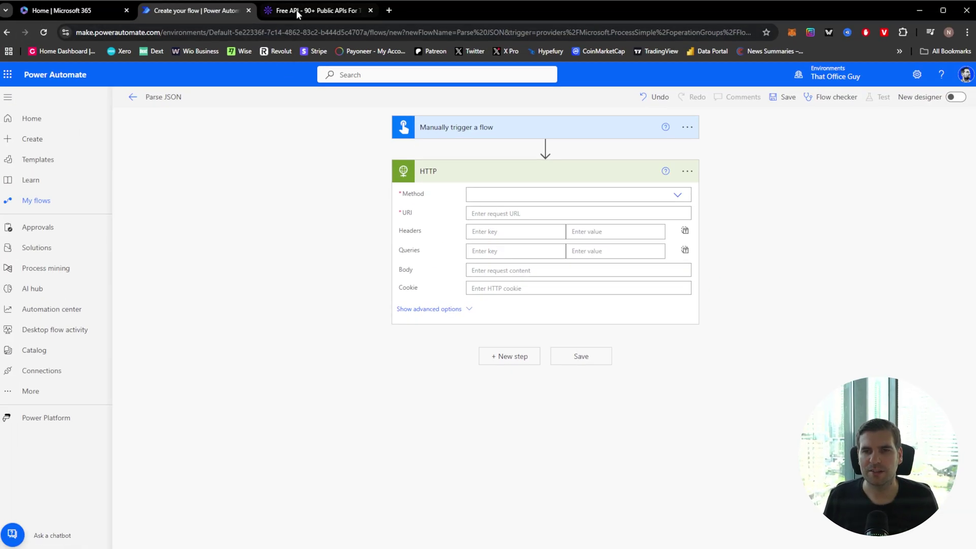
click(305, 10)
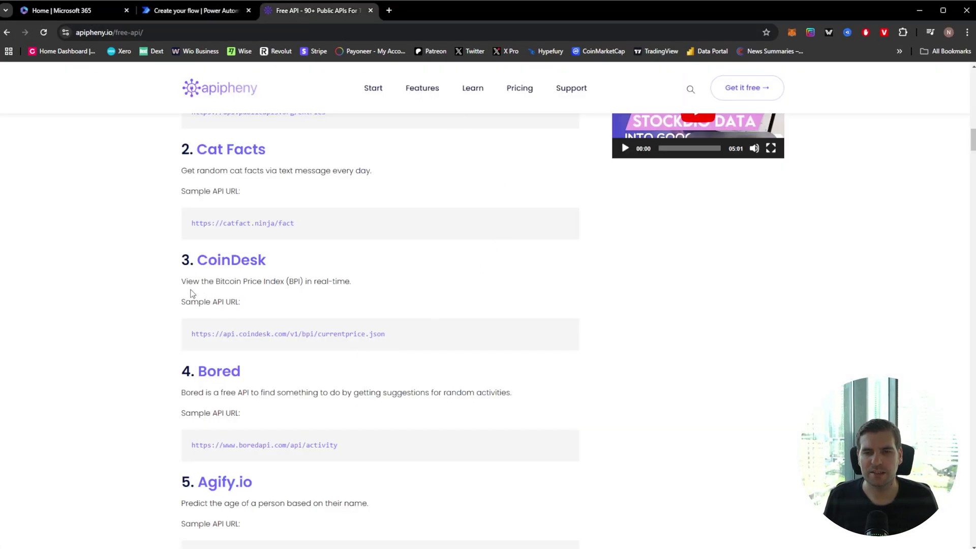
drag(393, 331, 192, 334)
key(ctrl+c)
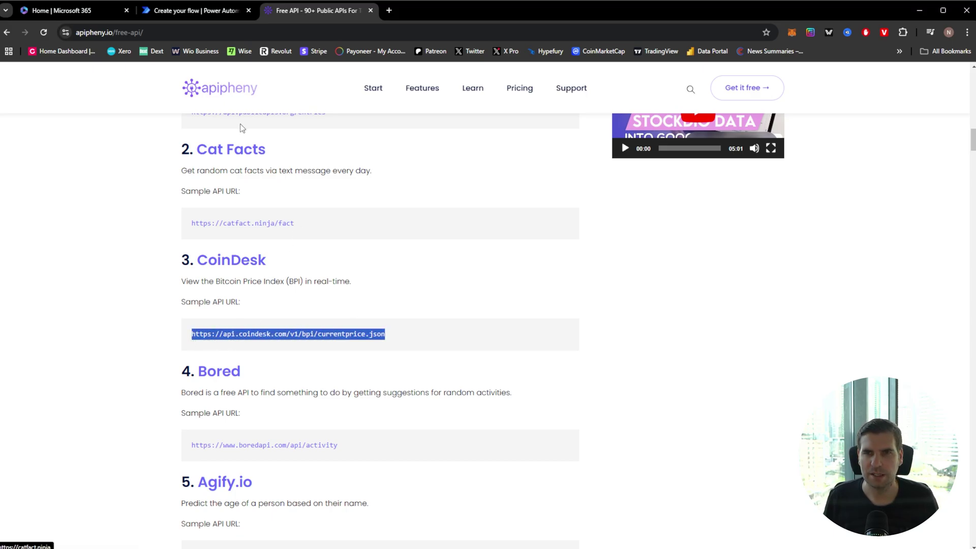
click(178, 11)
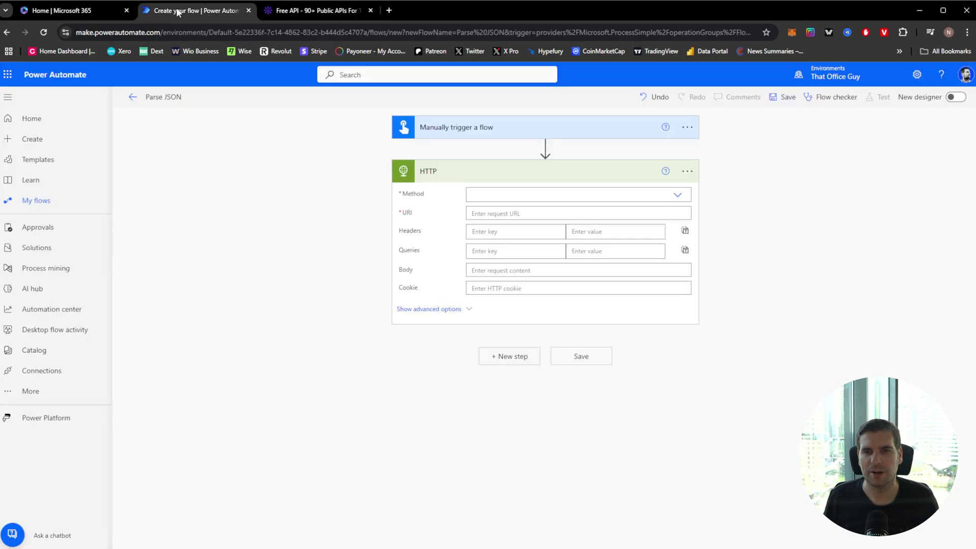
click(498, 194)
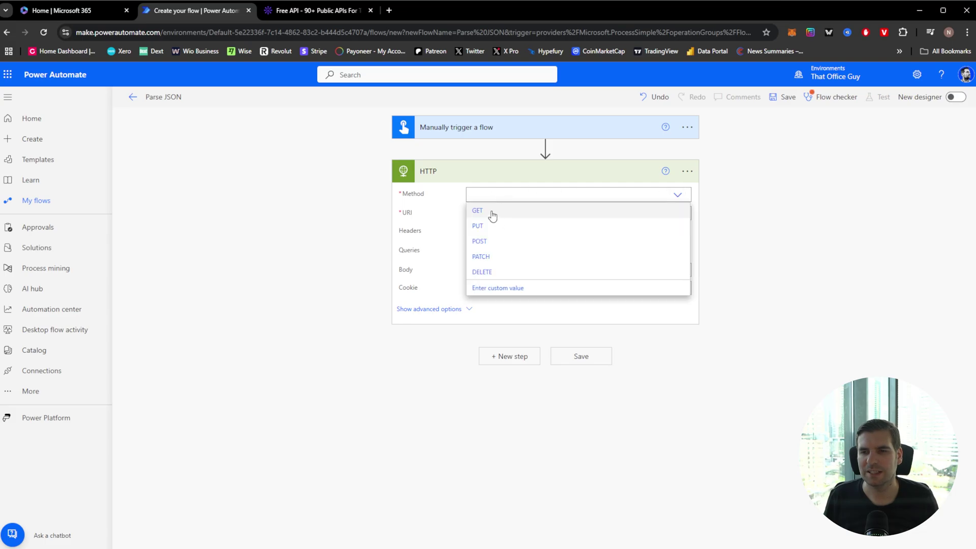
click(493, 217)
click(304, 13)
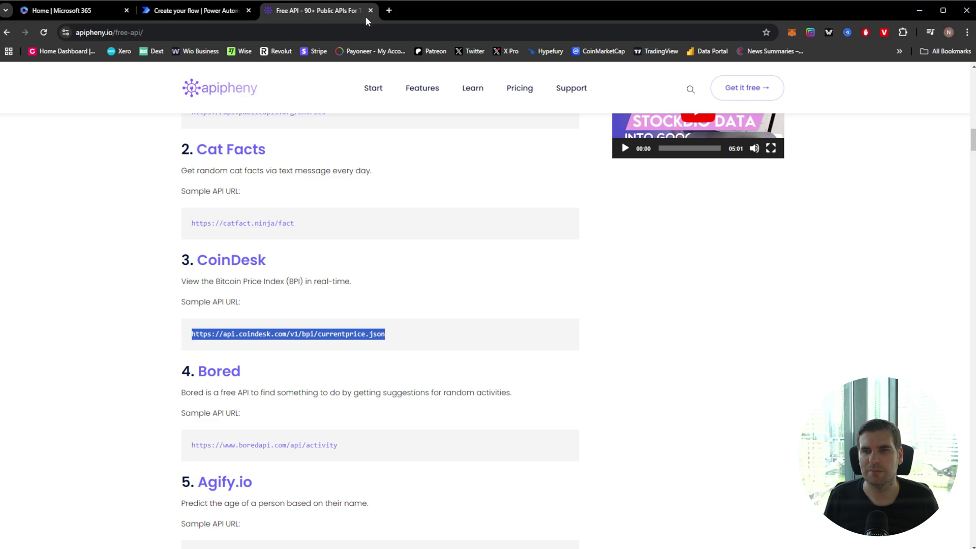
click(193, 11)
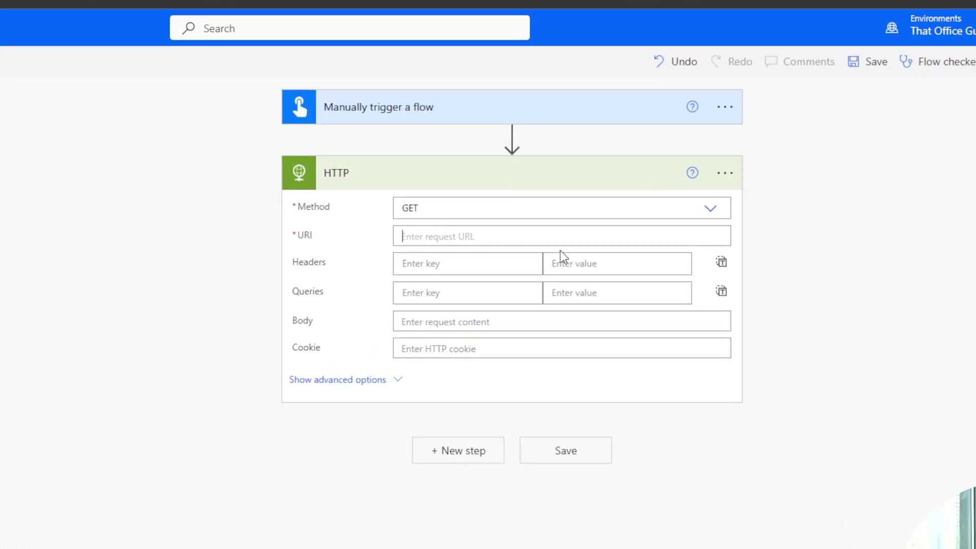
click(437, 237)
key(ctrl+v)
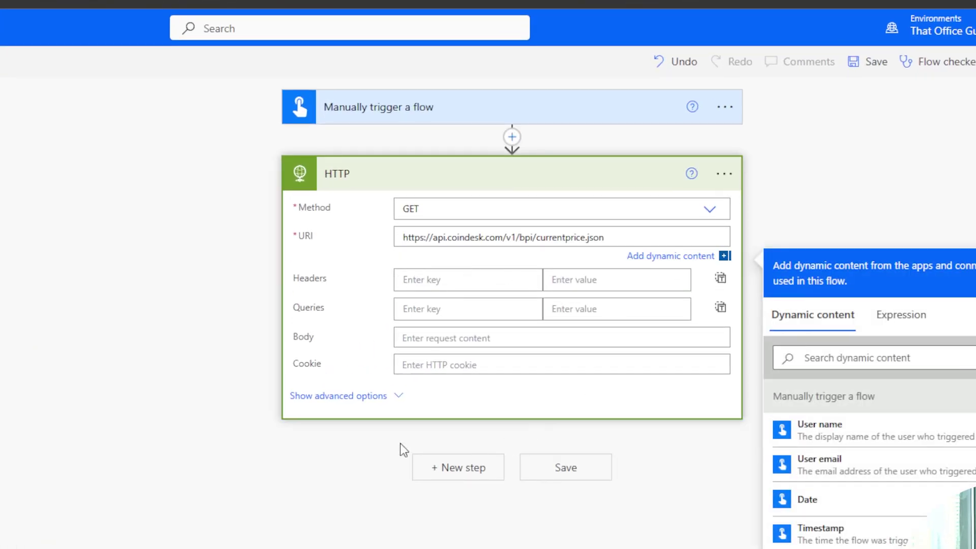
click(745, 174)
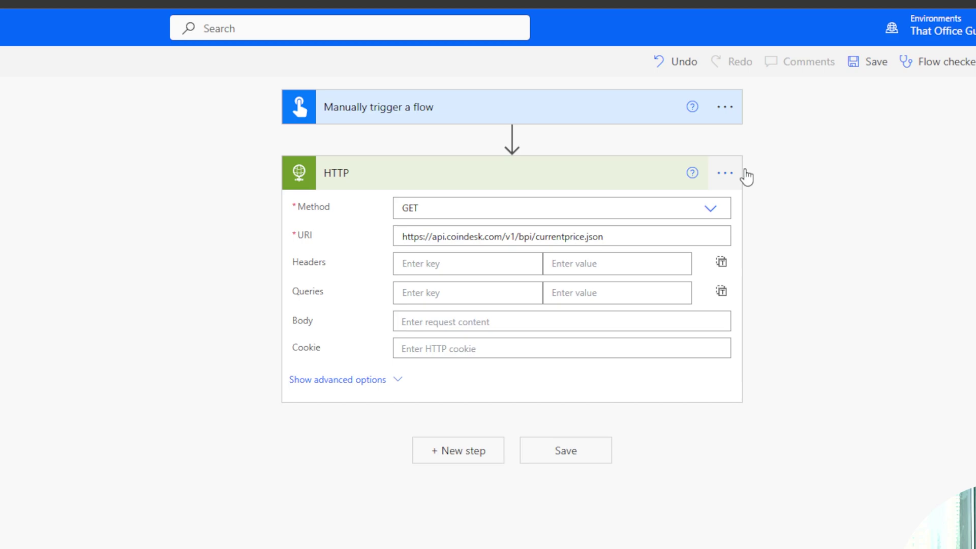
Save the flow and run a manual test, dismissing the feedback survey along the way.
click(869, 71)
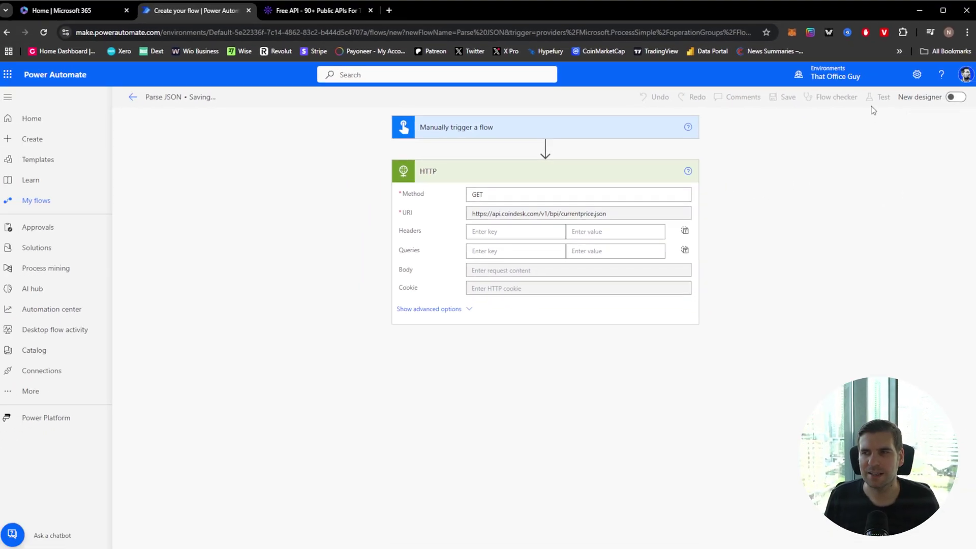
click(883, 99)
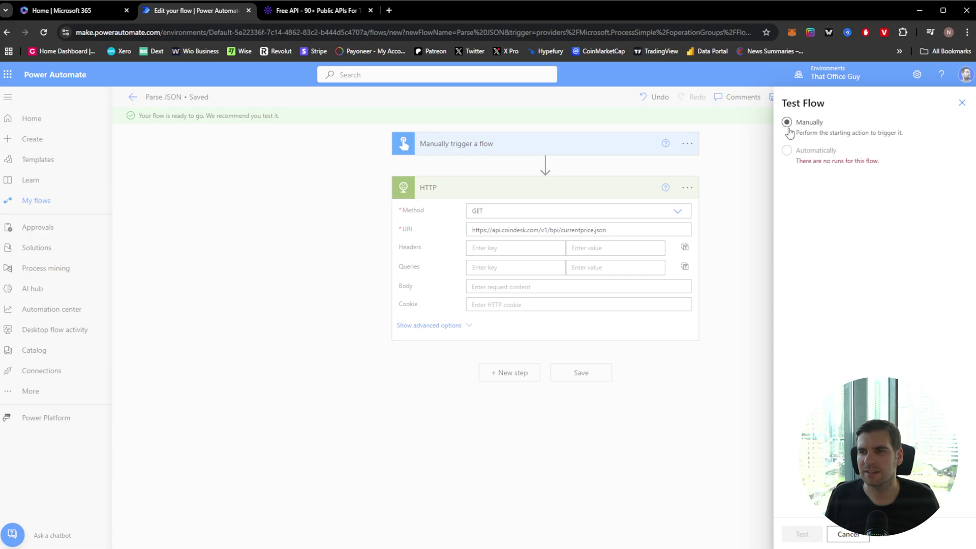
click(794, 128)
click(802, 537)
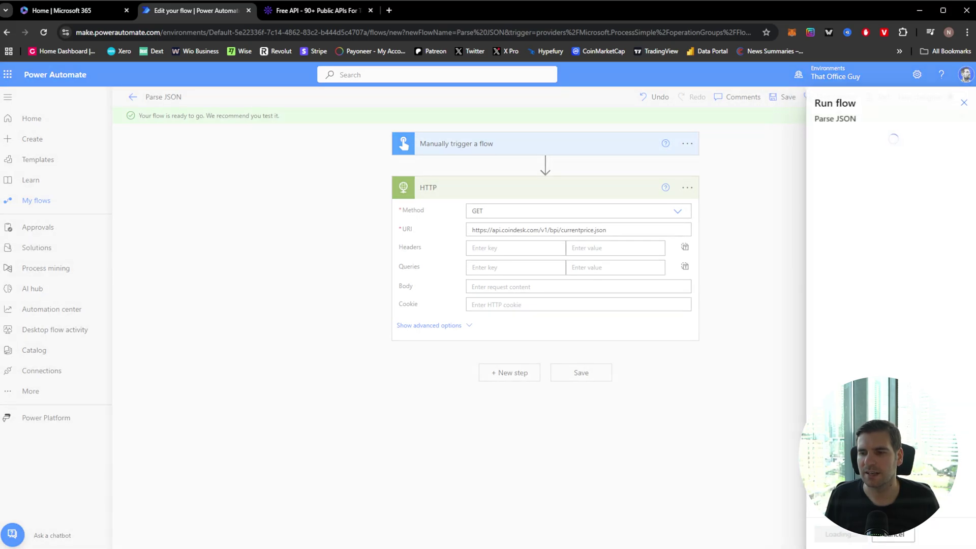
click(837, 535)
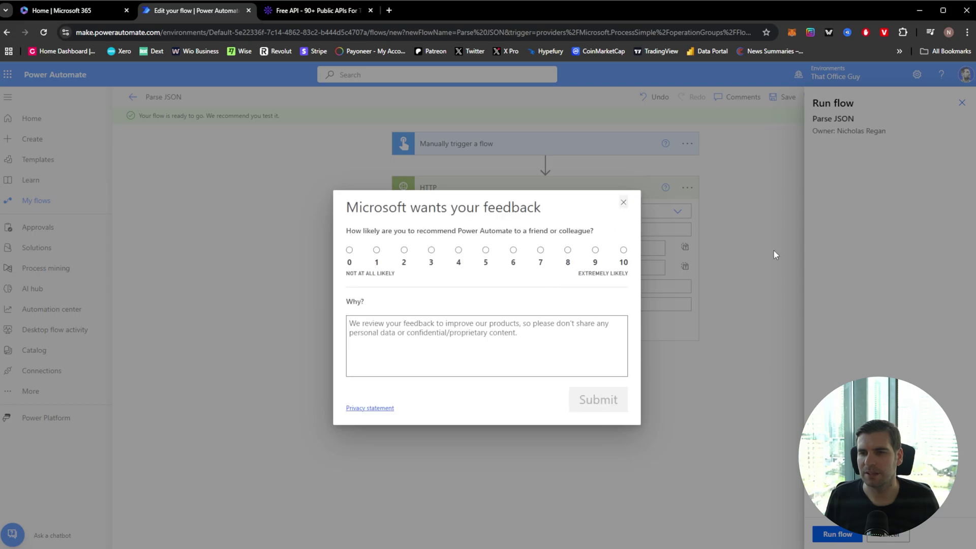
click(783, 261)
click(830, 537)
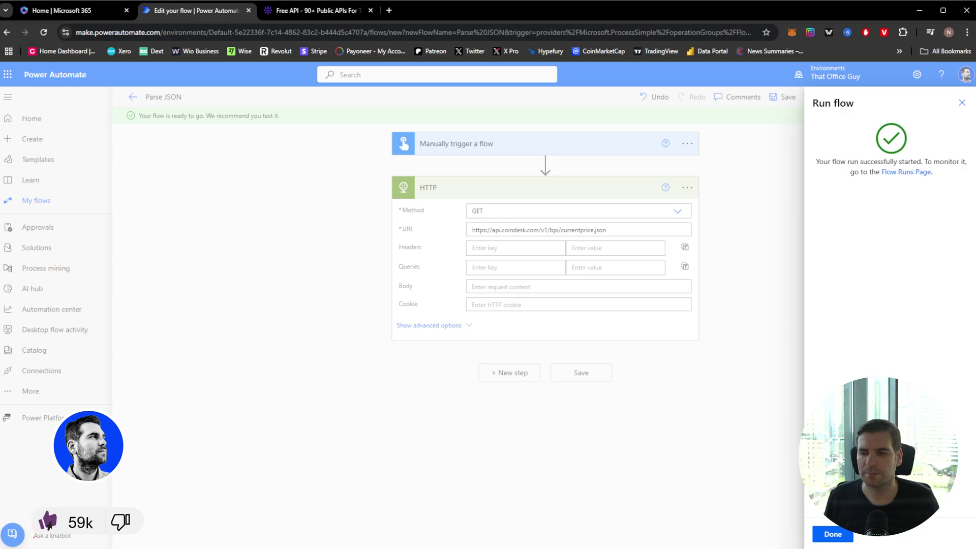
click(833, 534)
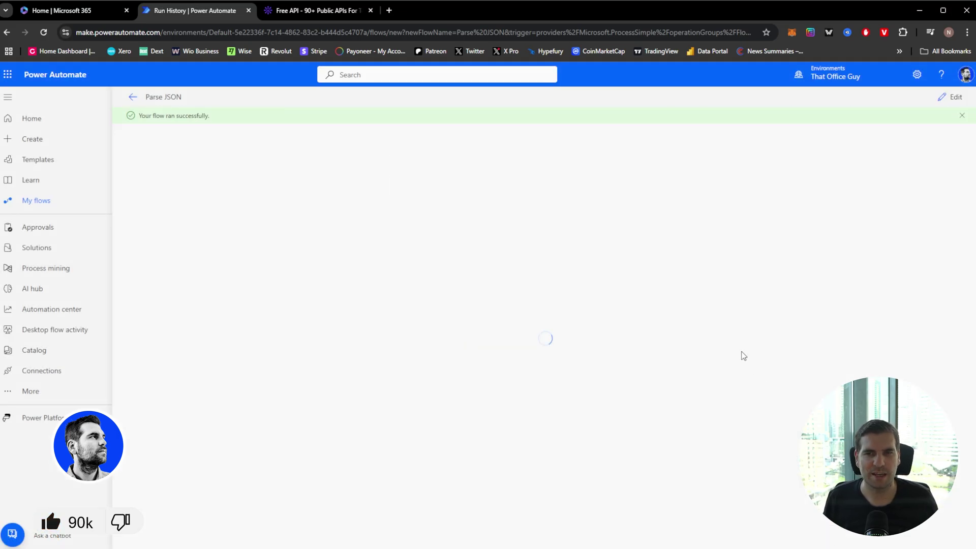
Expand the HTTP run outputs and select the entire CoinDesk JSON response Body.
click(532, 197)
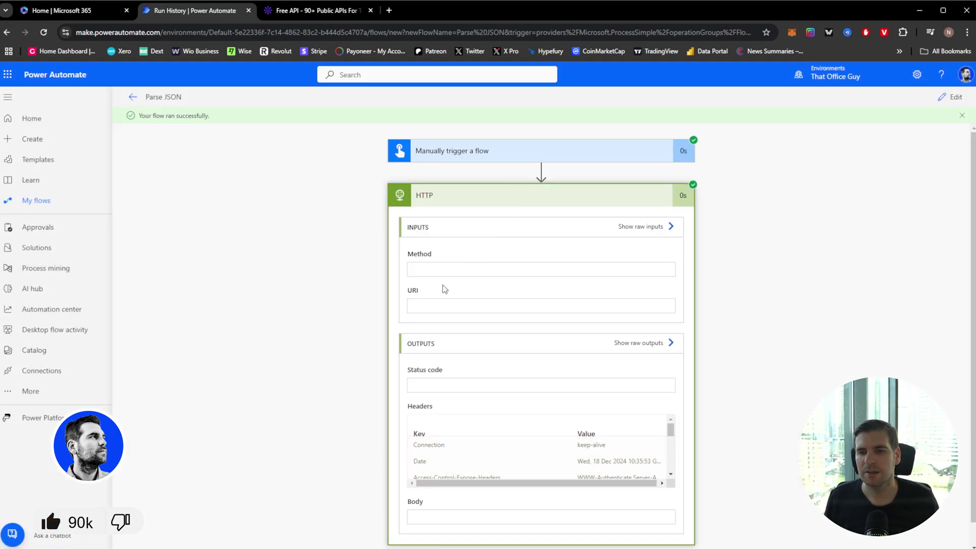
scroll(523, 426, down, 2)
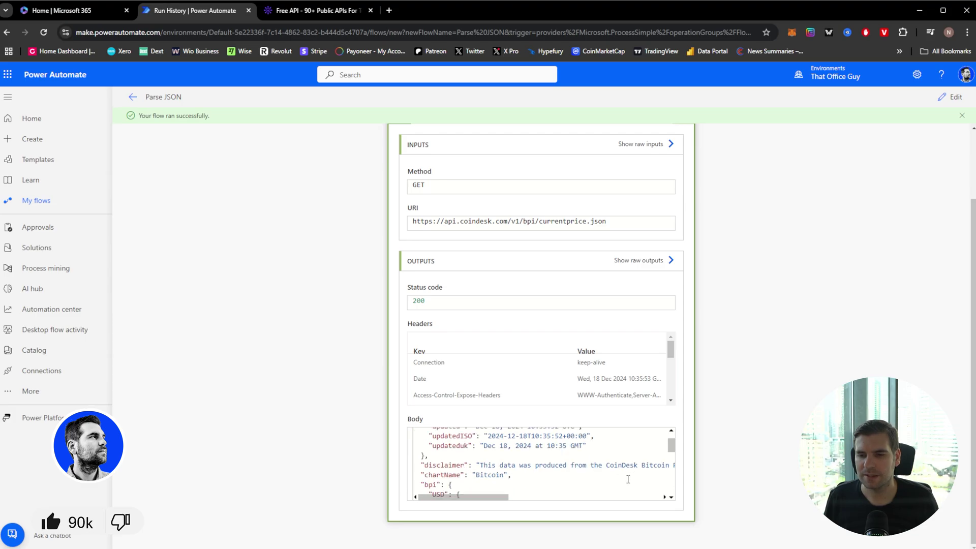
scroll(605, 486, down, 2)
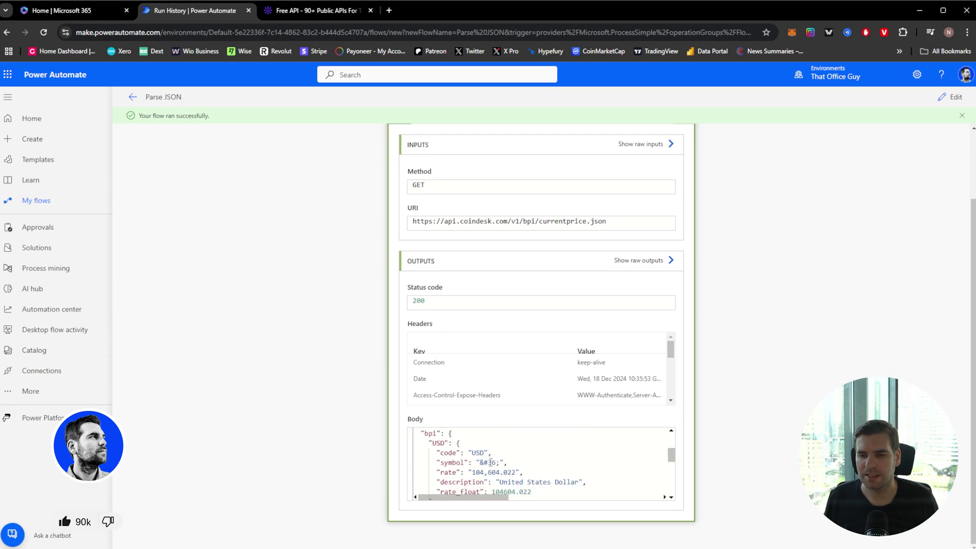
scroll(516, 469, down, 2)
scroll(524, 468, up, 3)
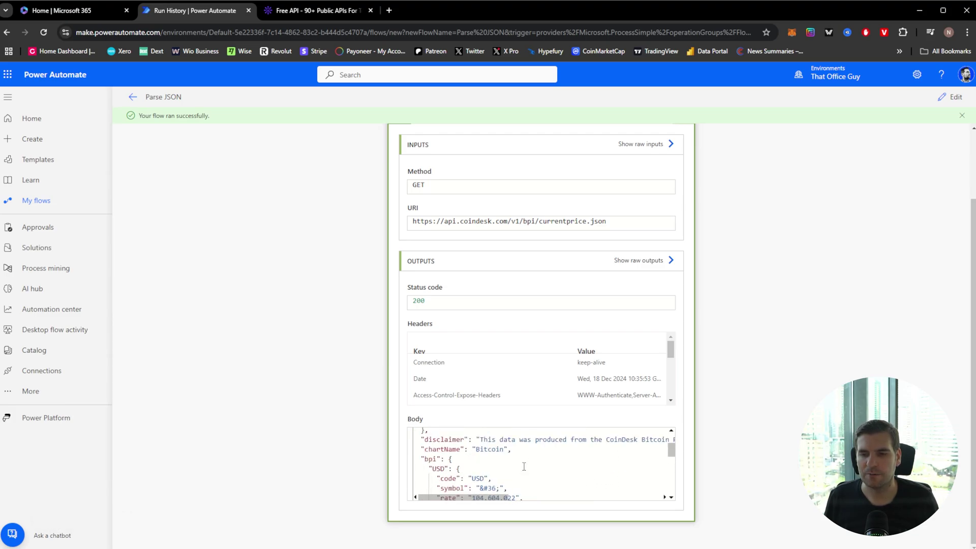
scroll(603, 455, down, 5)
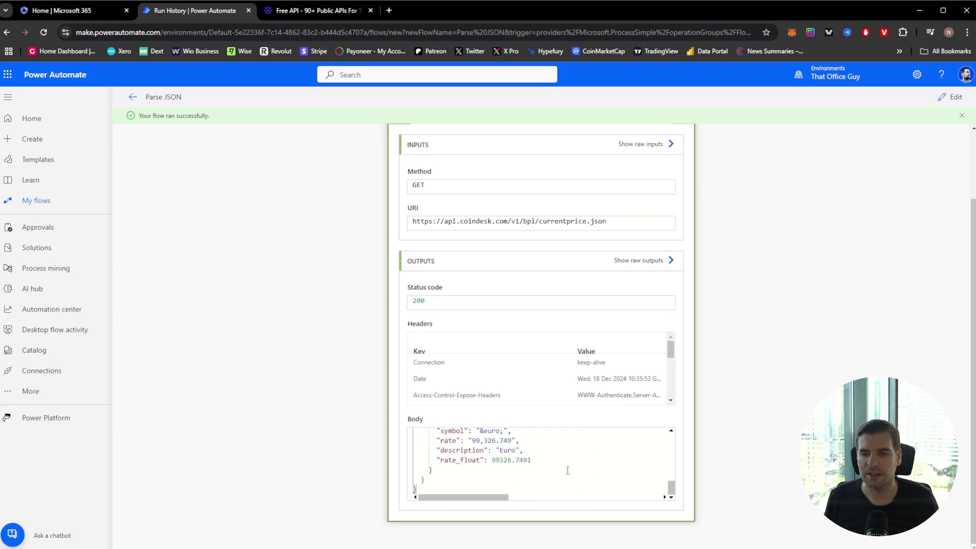
scroll(567, 470, up, 6)
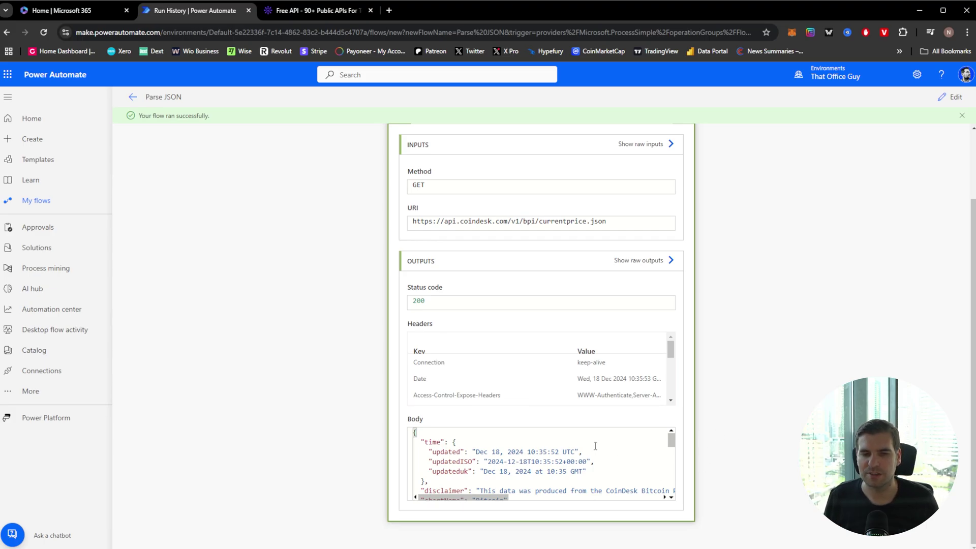
scroll(607, 456, down, 1)
scroll(599, 454, up, 1)
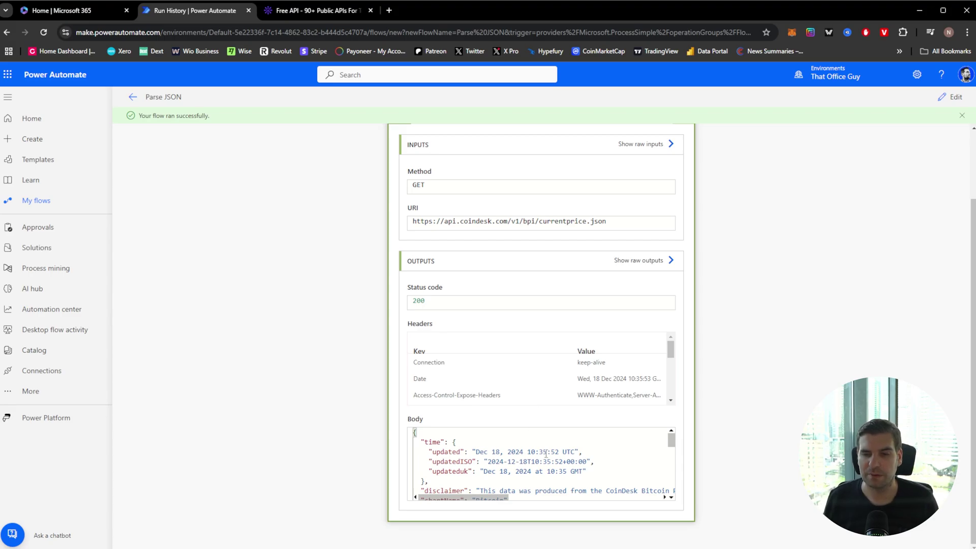
scroll(559, 449, down, 8)
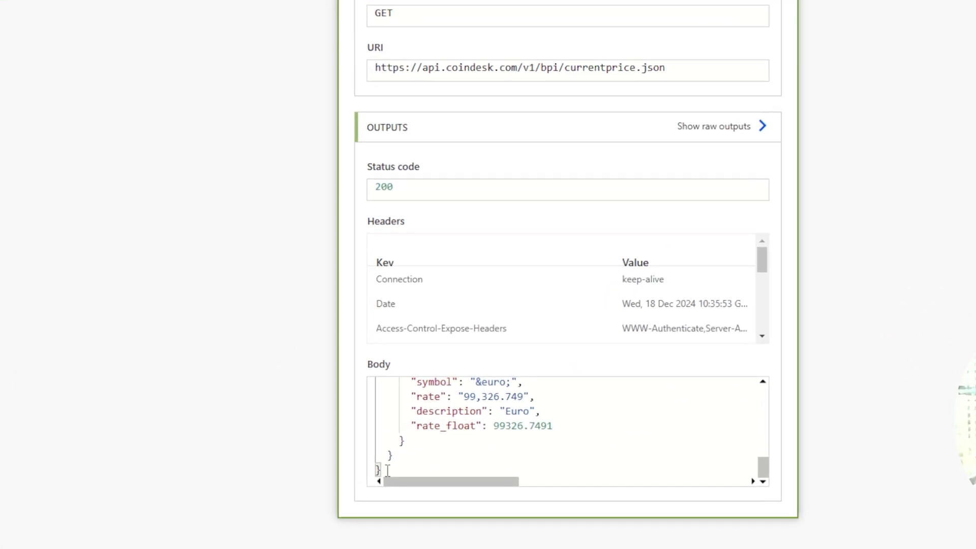
drag(458, 480, 410, 392)
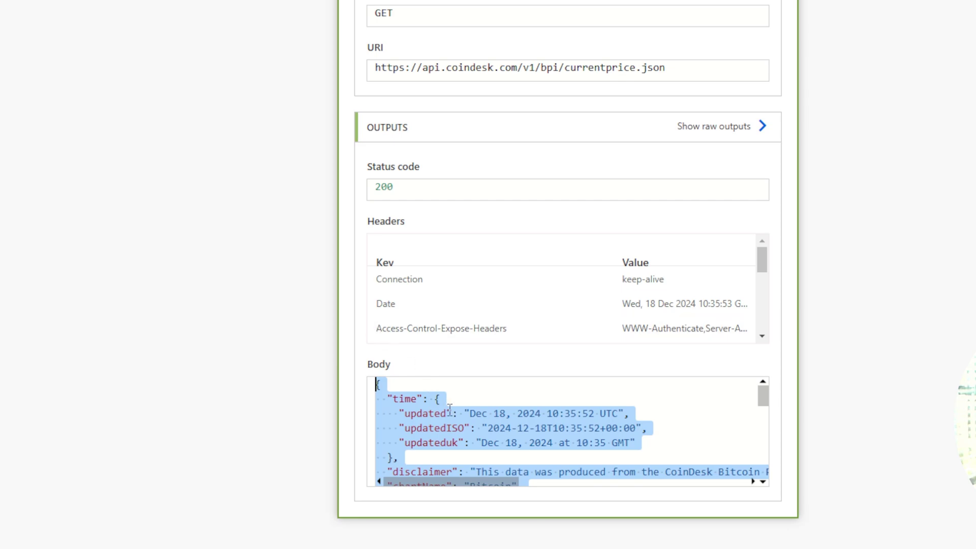
click(500, 428)
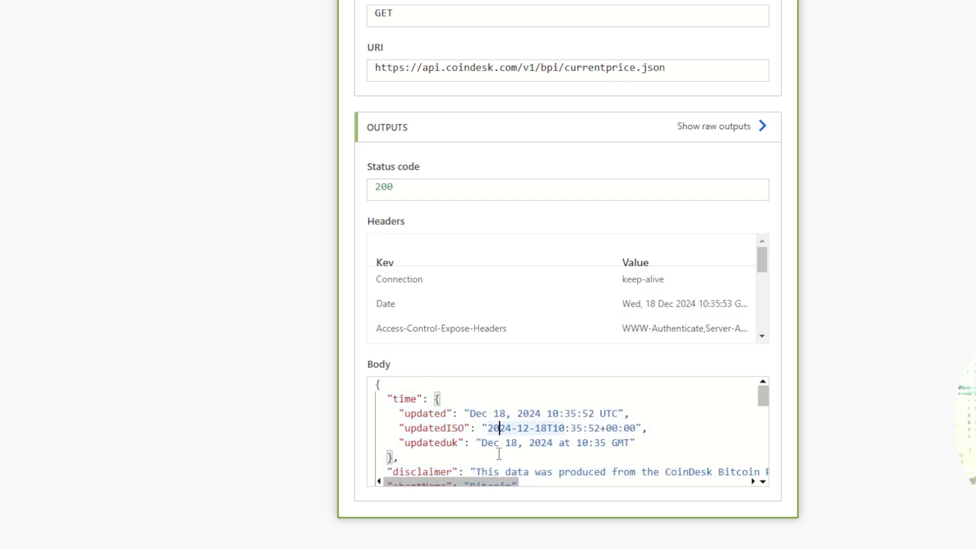
key(ctrl+a)
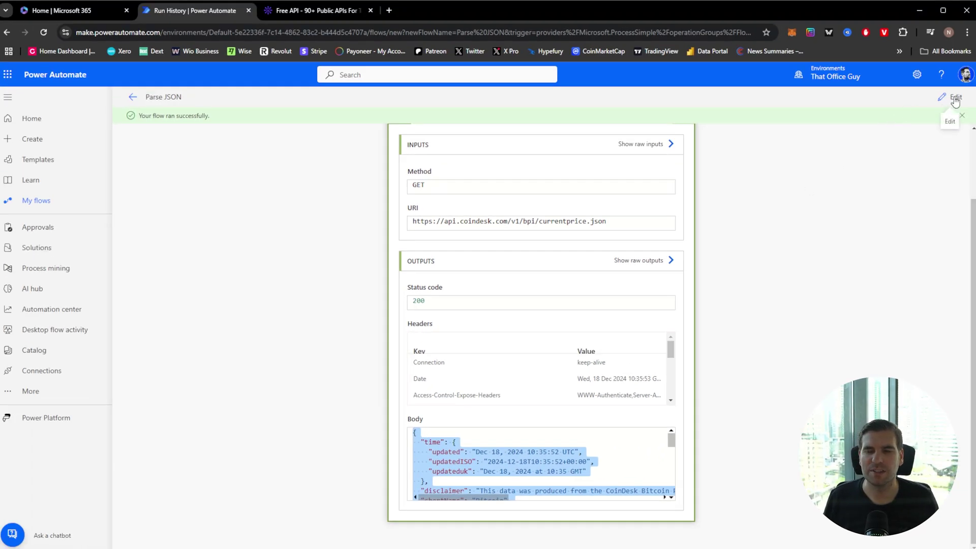
Return from the run details to editing the flow and collapse the HTTP action.
click(956, 102)
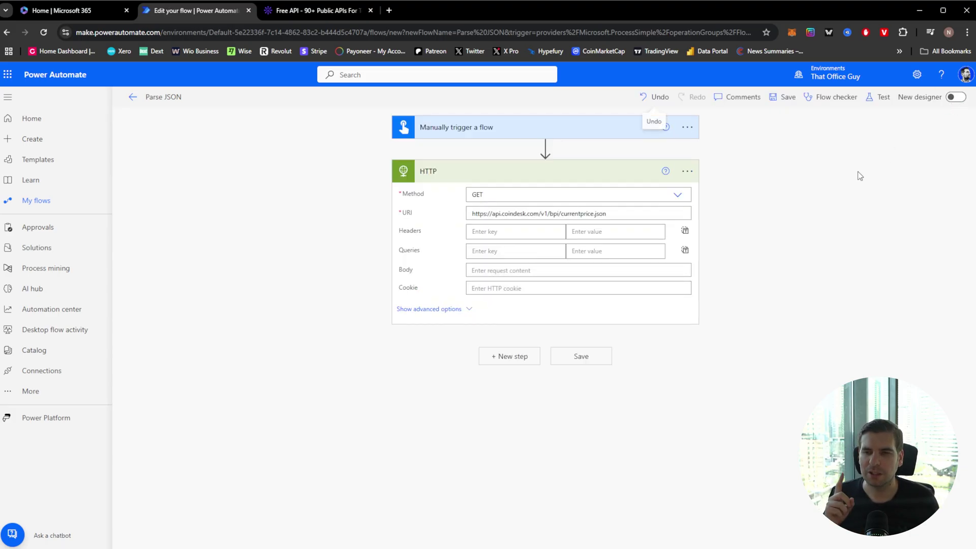
click(580, 174)
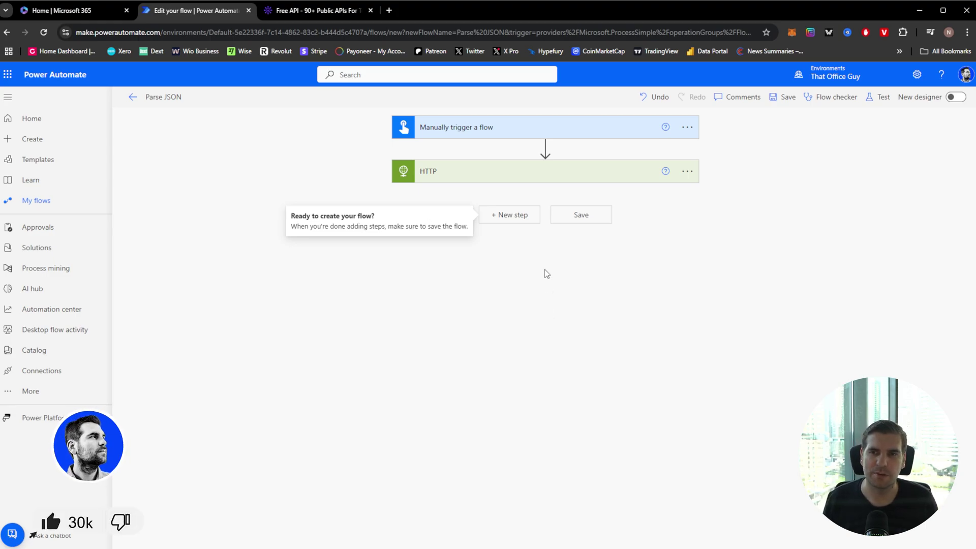
Add a Parse JSON (Data Operation) action after HTTP with its Content set to the HTTP Body.
click(509, 219)
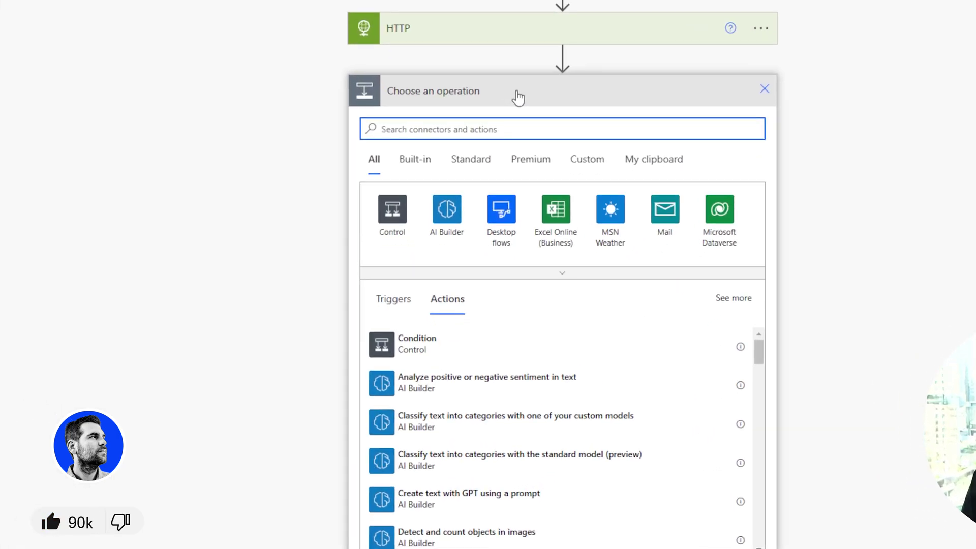
text(parse)
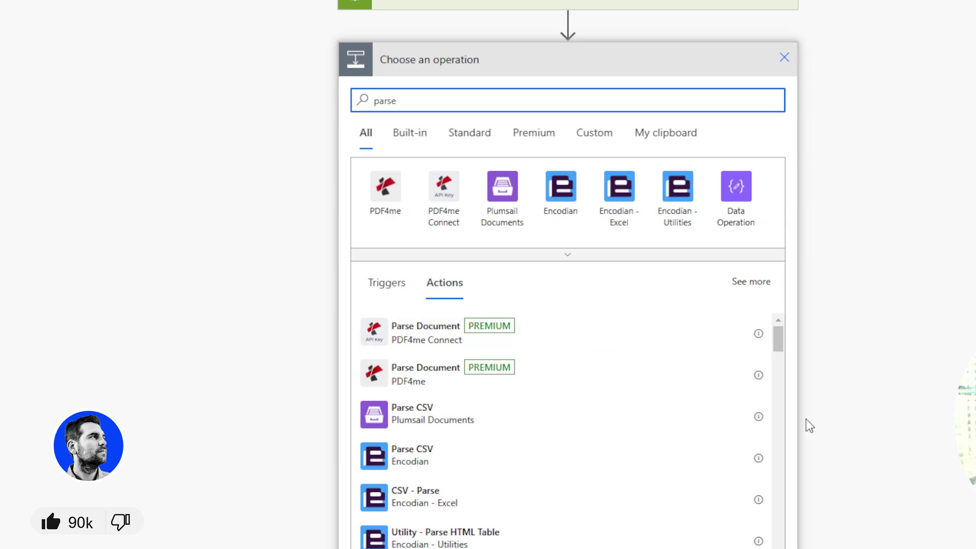
scroll(883, 352, down, 1)
scroll(656, 372, down, 3)
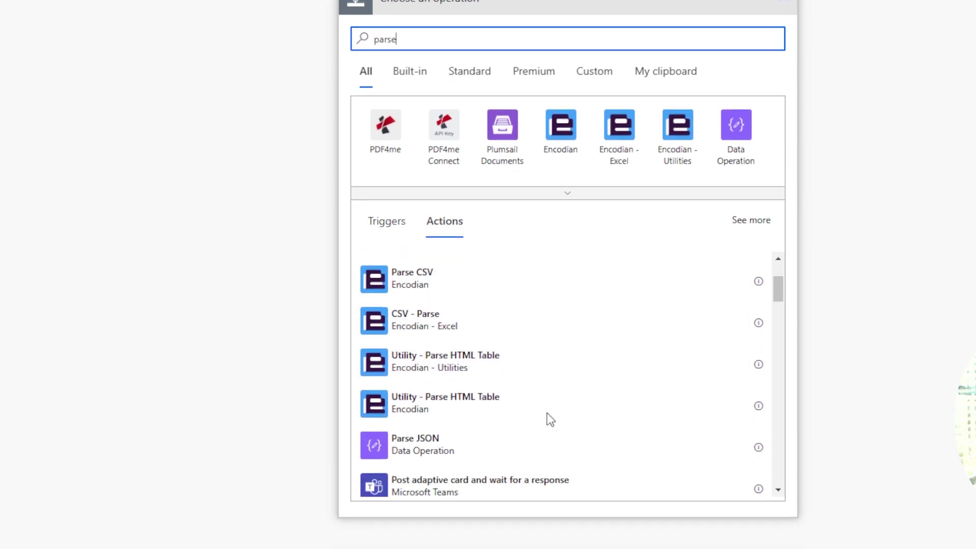
scroll(440, 412, down, 1)
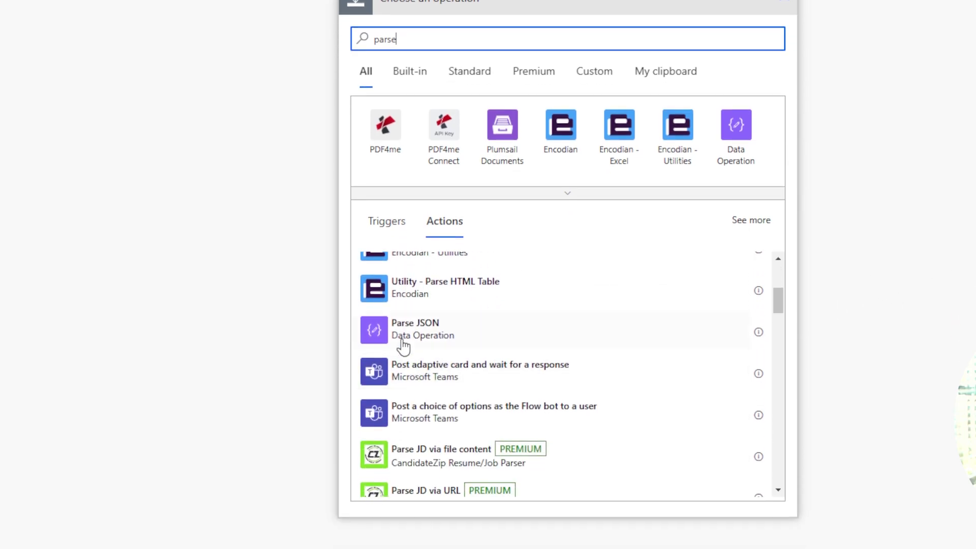
click(445, 340)
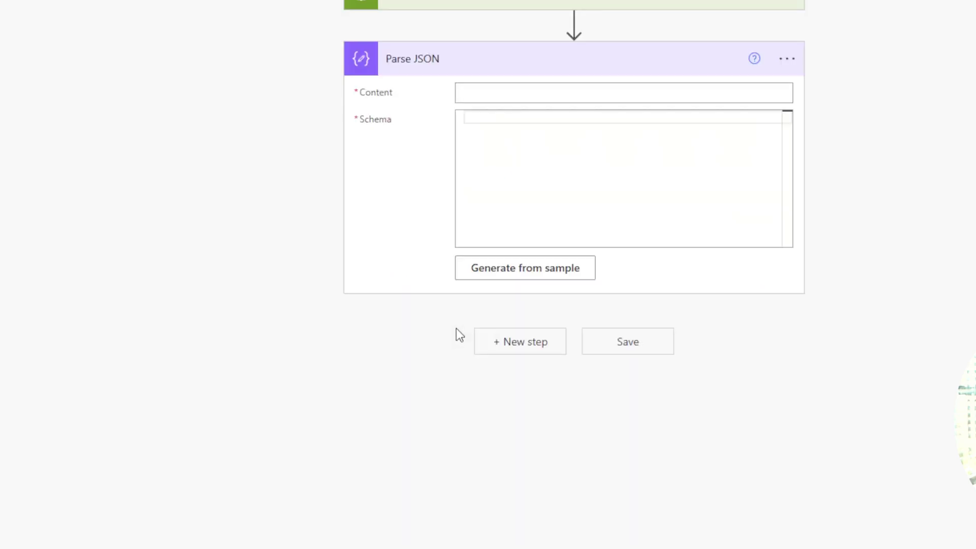
click(366, 94)
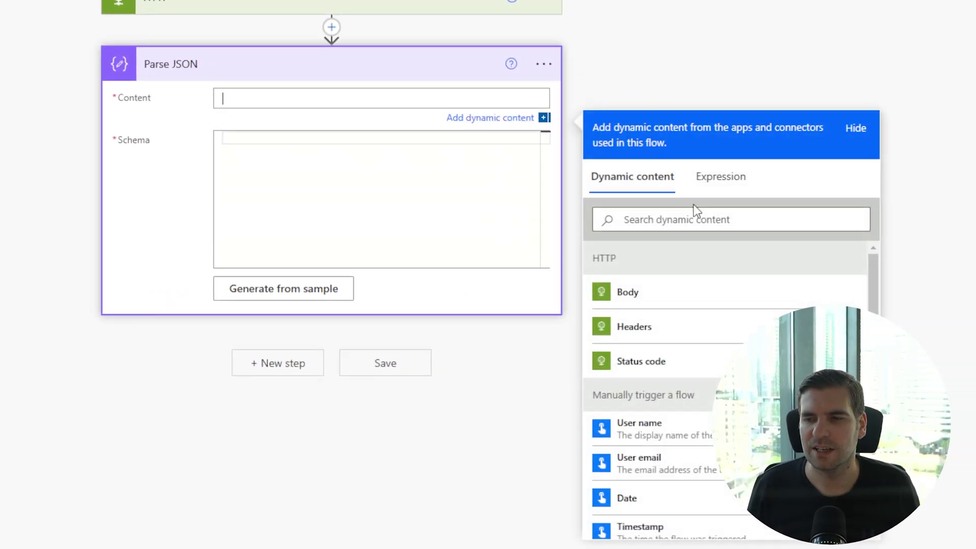
click(634, 298)
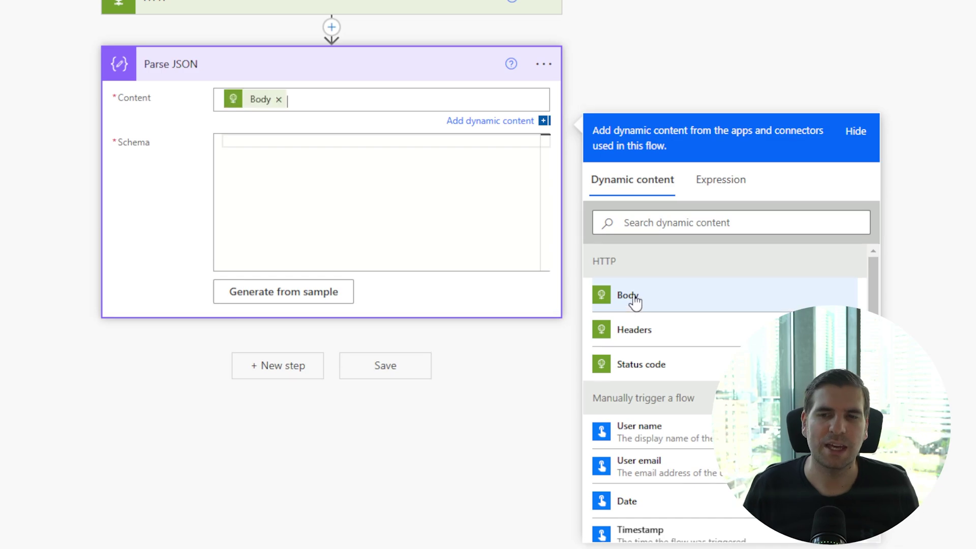
Generate the Parse JSON schema from the pasted CoinDesk response sample.
click(231, 145)
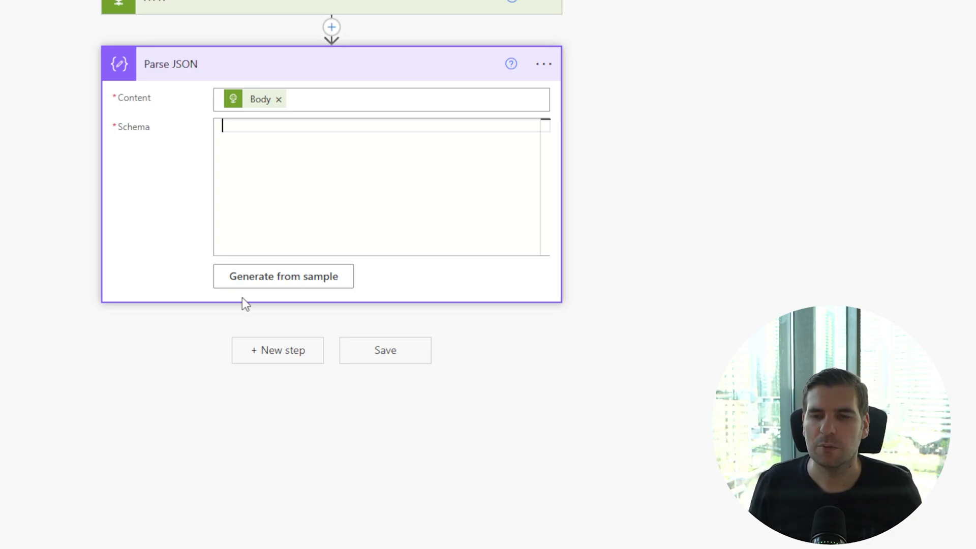
click(271, 282)
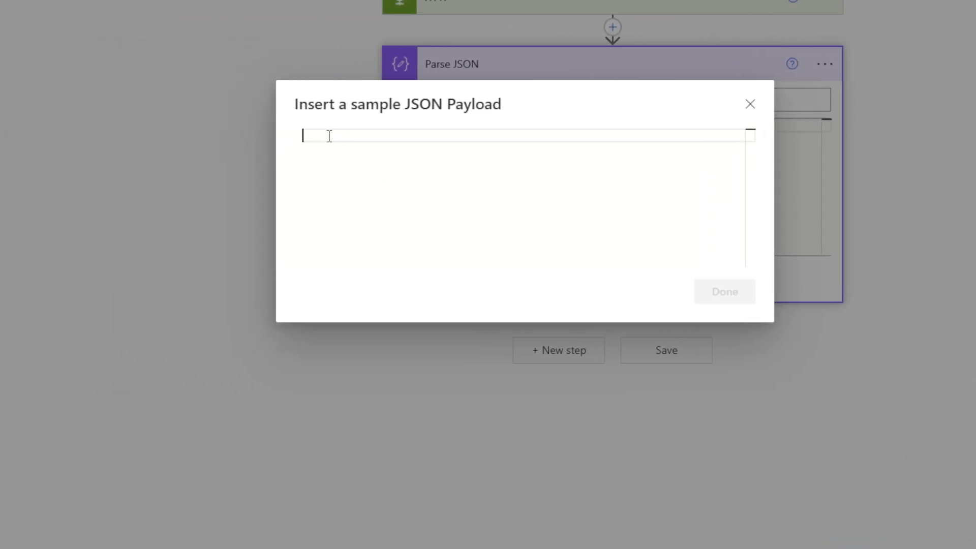
key(ctrl+v)
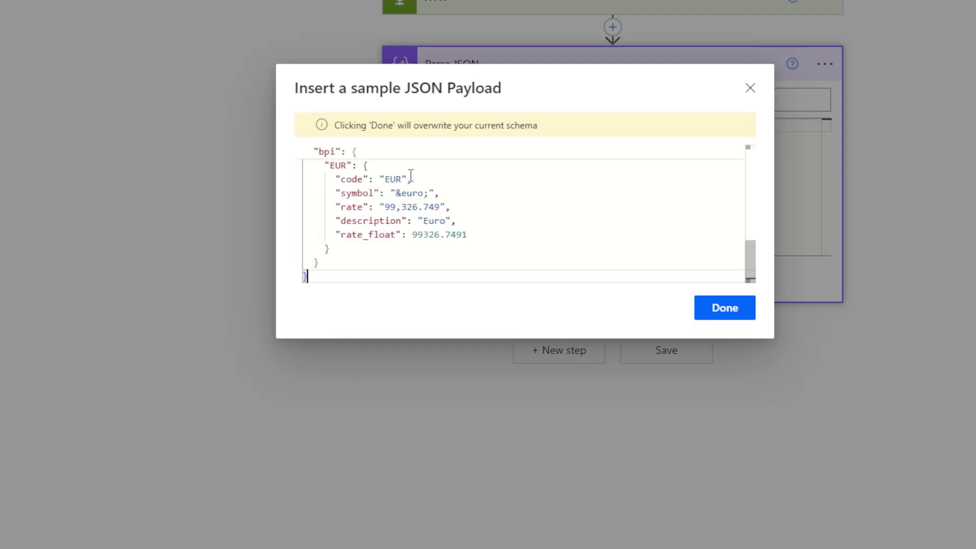
click(736, 314)
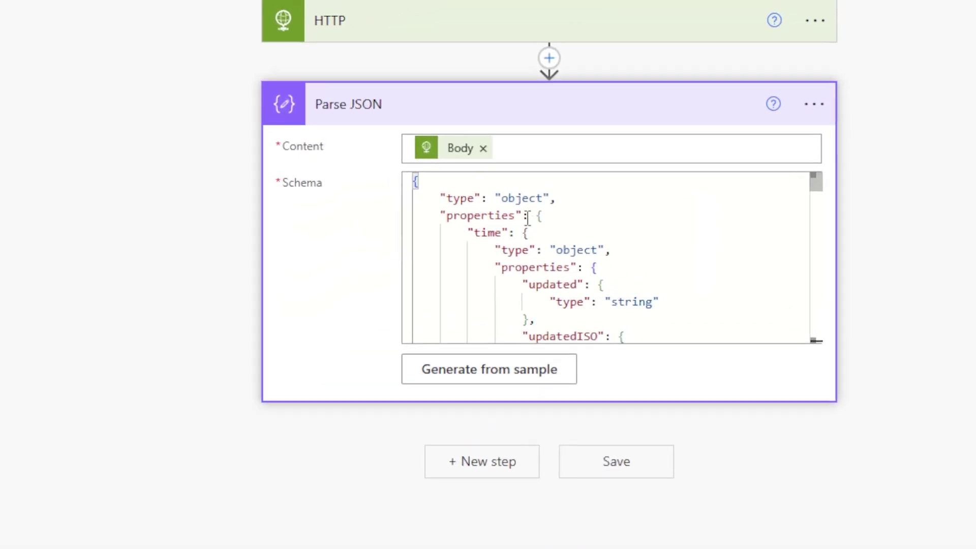
scroll(560, 235, down, 10)
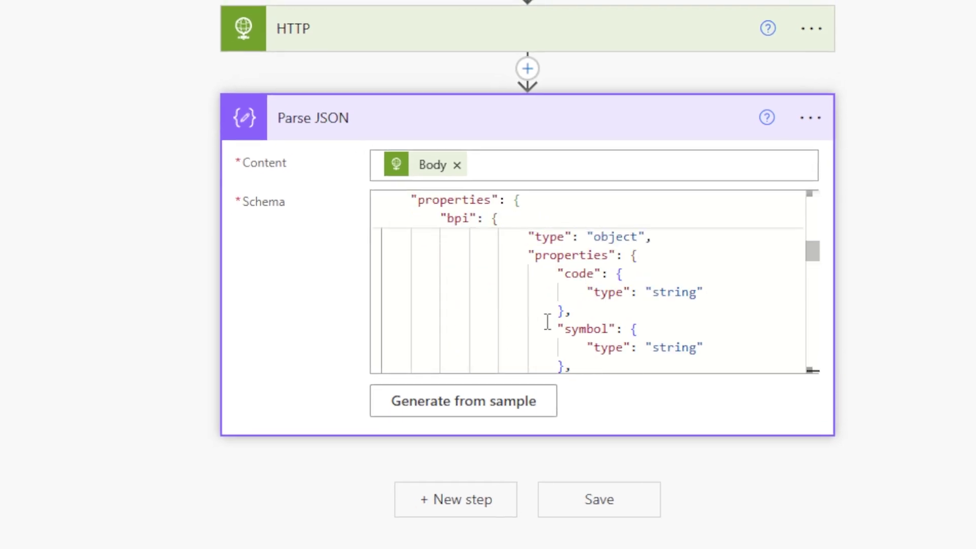
scroll(547, 322, down, 15)
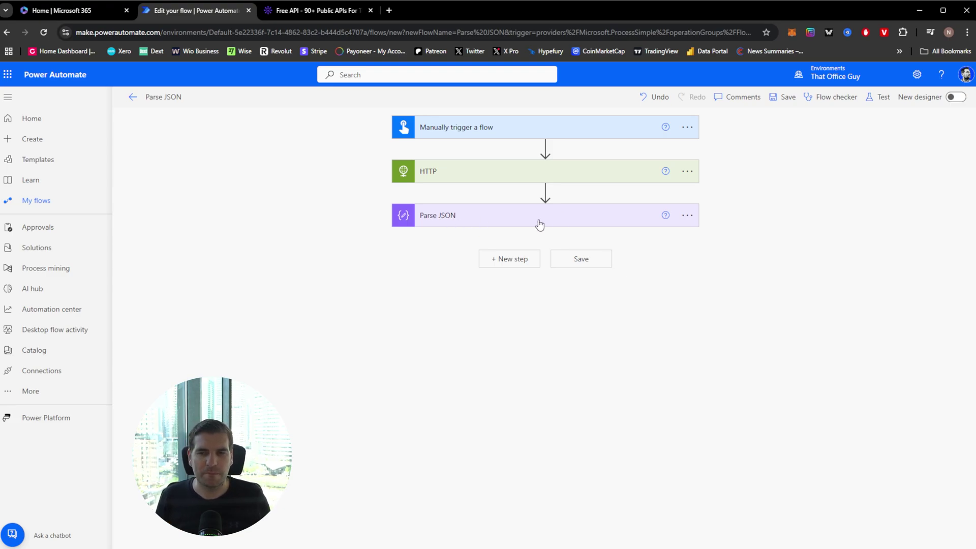
Add a Compose action after Parse JSON and browse parsed fields like USD and rate_float for its Inputs.
click(508, 258)
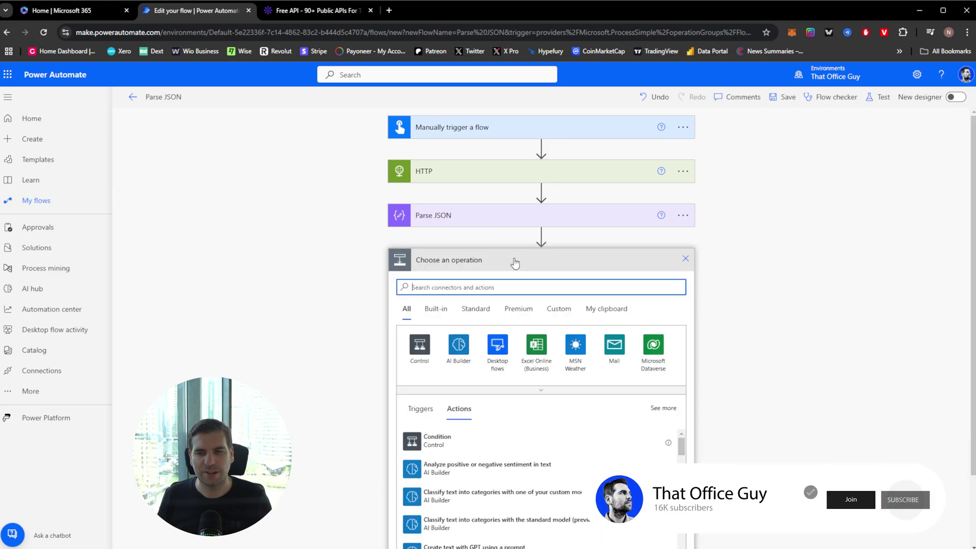
text(compose)
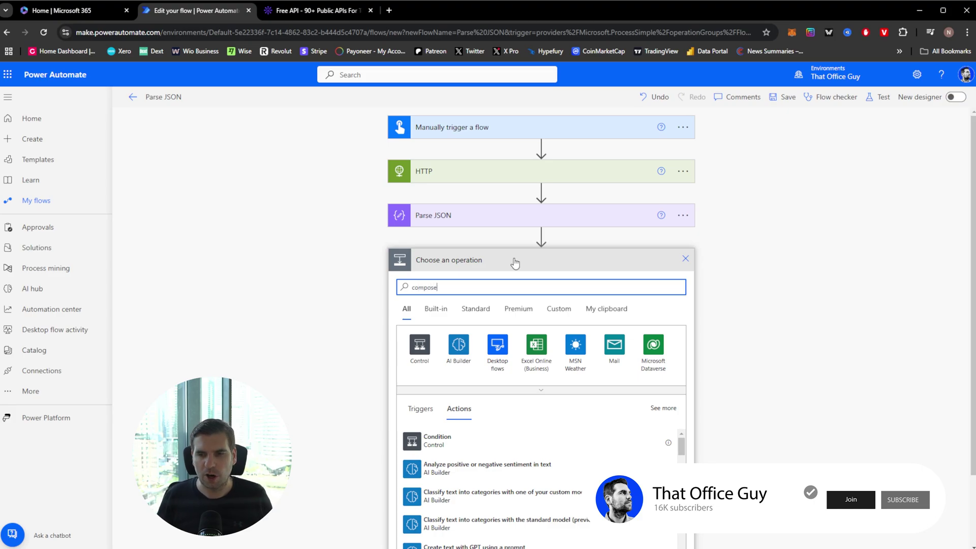
click(451, 440)
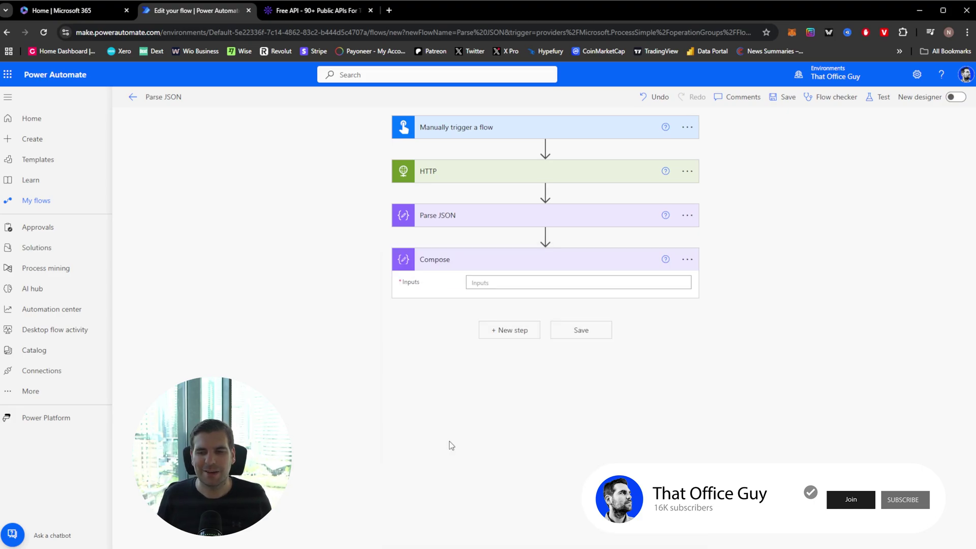
click(482, 283)
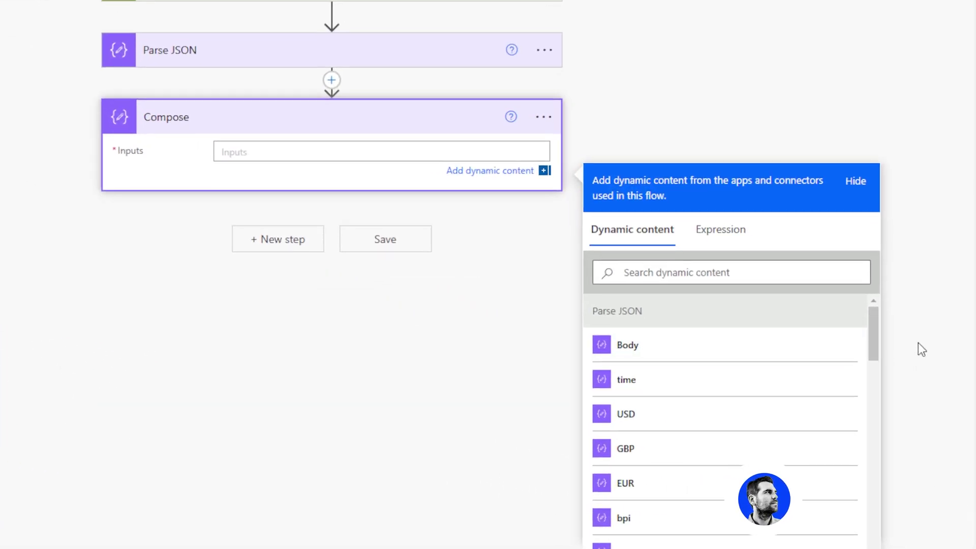
scroll(727, 410, down, 8)
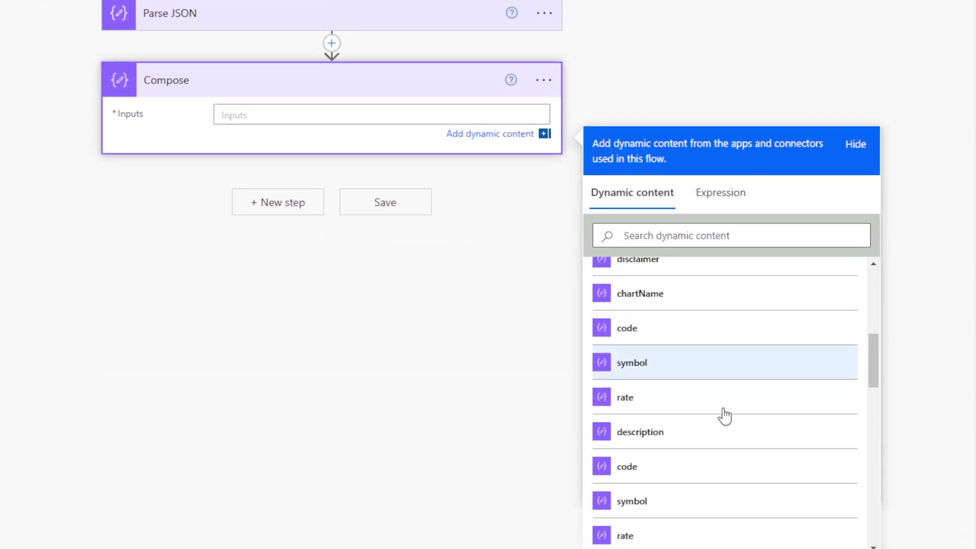
scroll(727, 407, down, 3)
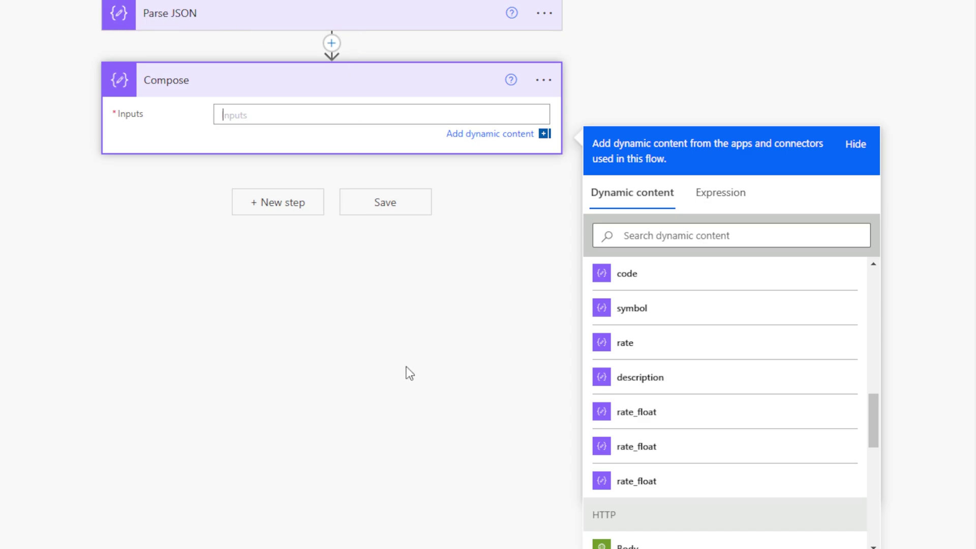
scroll(728, 392, up, 8)
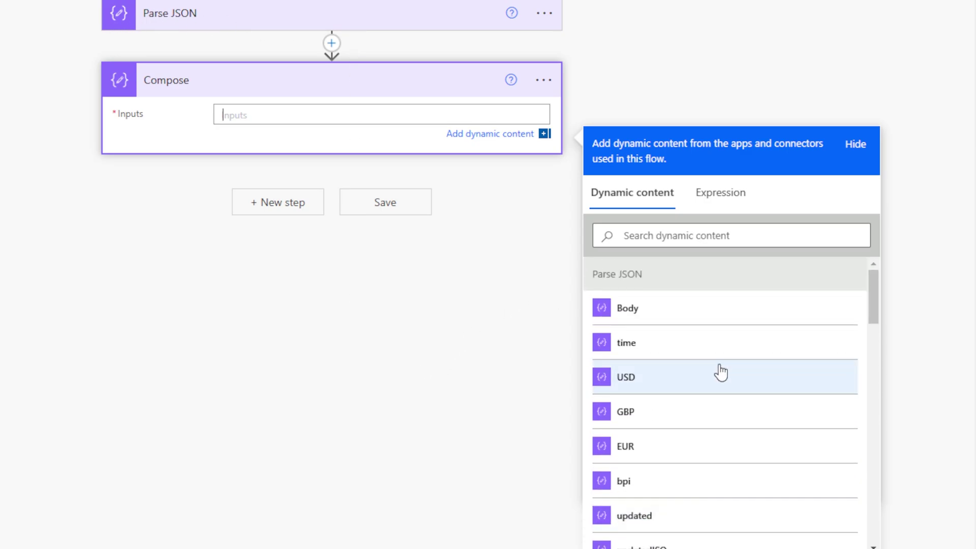
scroll(721, 373, up, 1)
scroll(865, 104, down, 1)
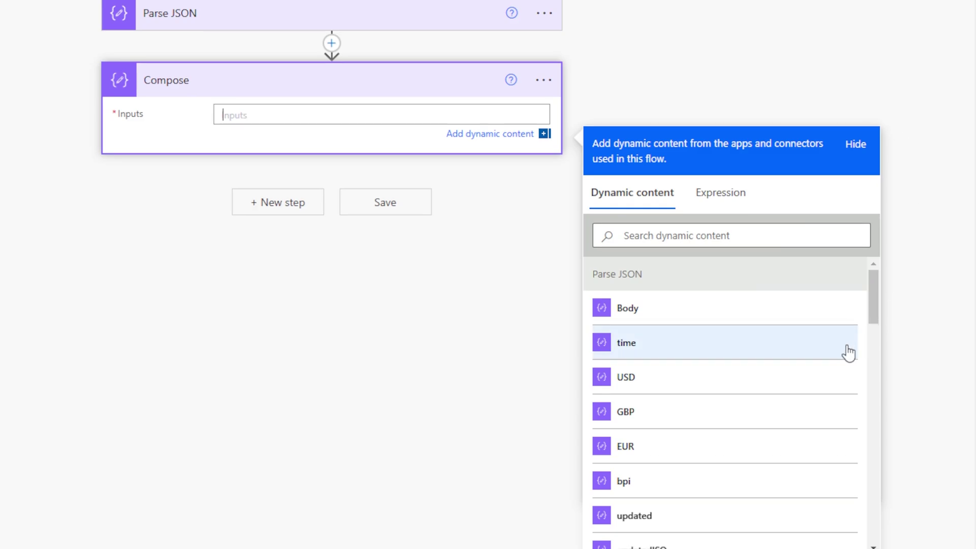
scroll(814, 367, down, 1)
scroll(663, 328, up, 1)
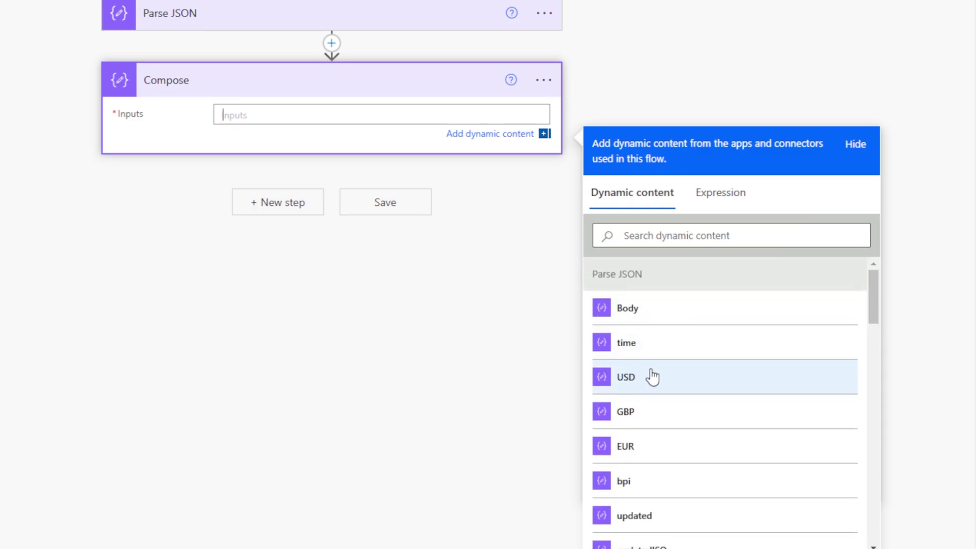
click(210, 18)
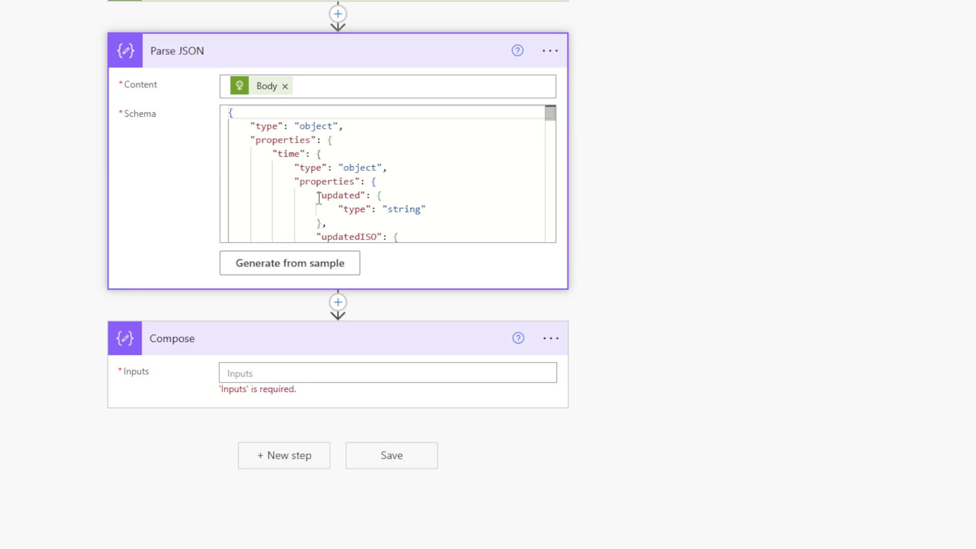
scroll(331, 197, down, 1)
scroll(343, 196, down, 6)
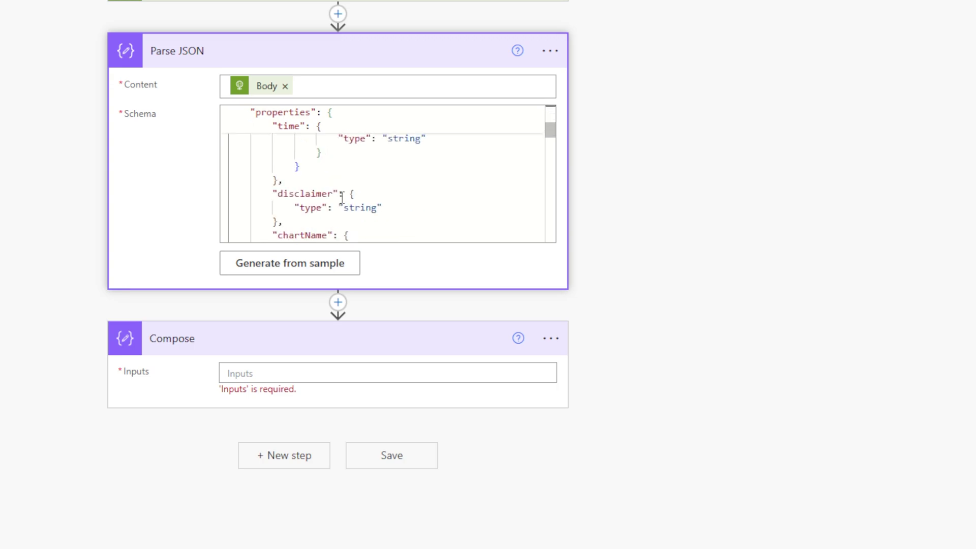
scroll(342, 199, up, 2)
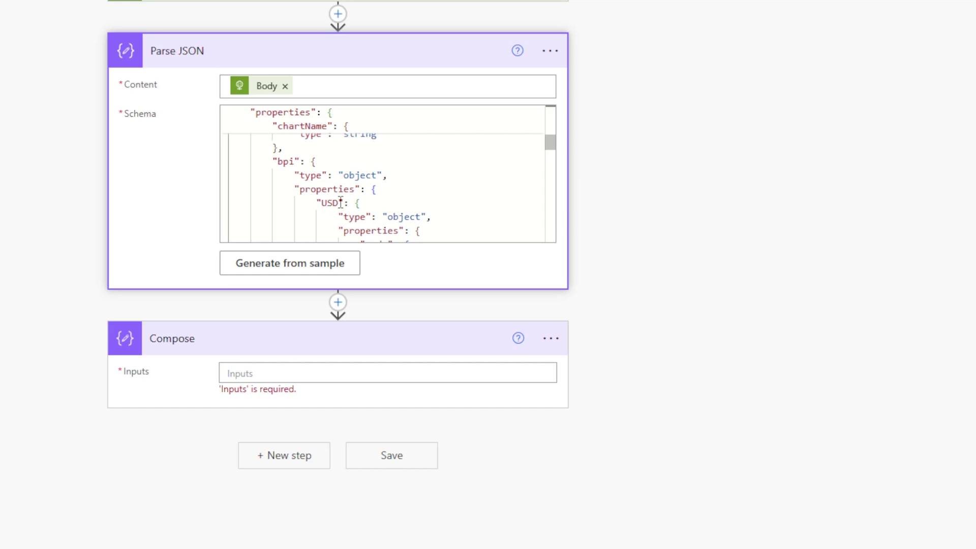
scroll(384, 193, down, 4)
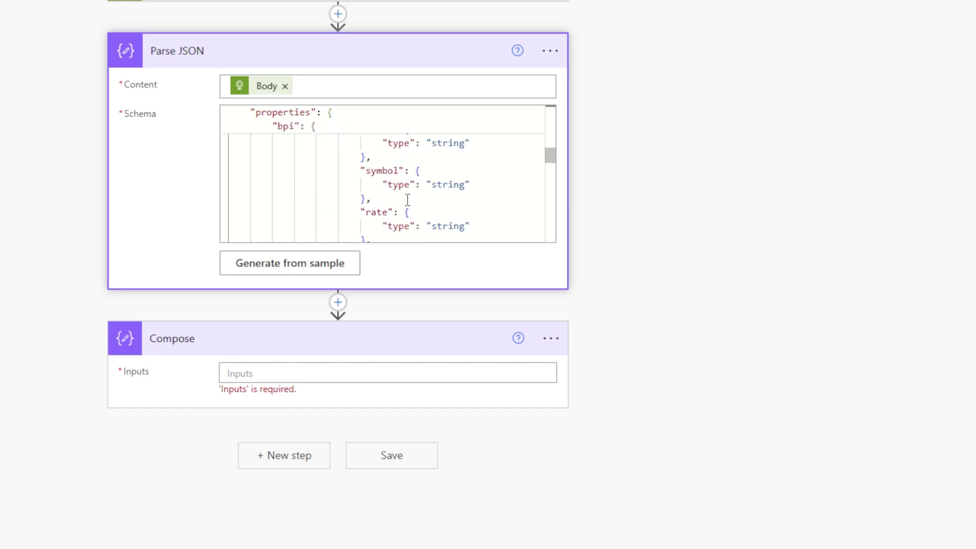
scroll(397, 171, up, 1)
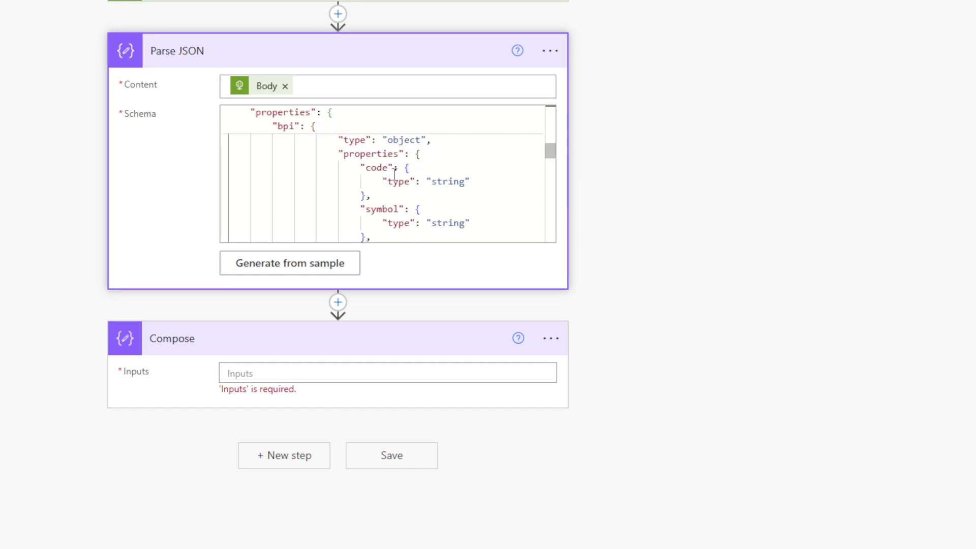
scroll(422, 179, down, 4)
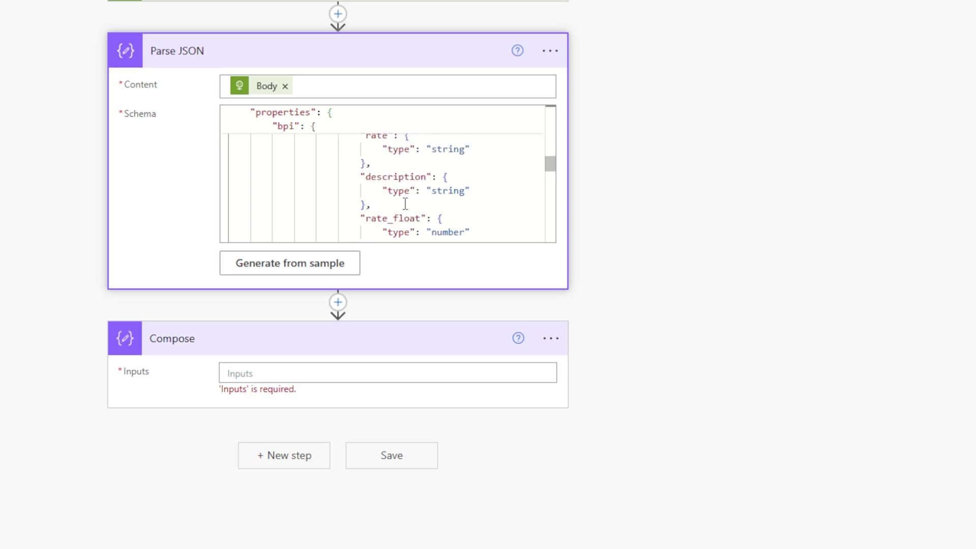
scroll(431, 203, down, 2)
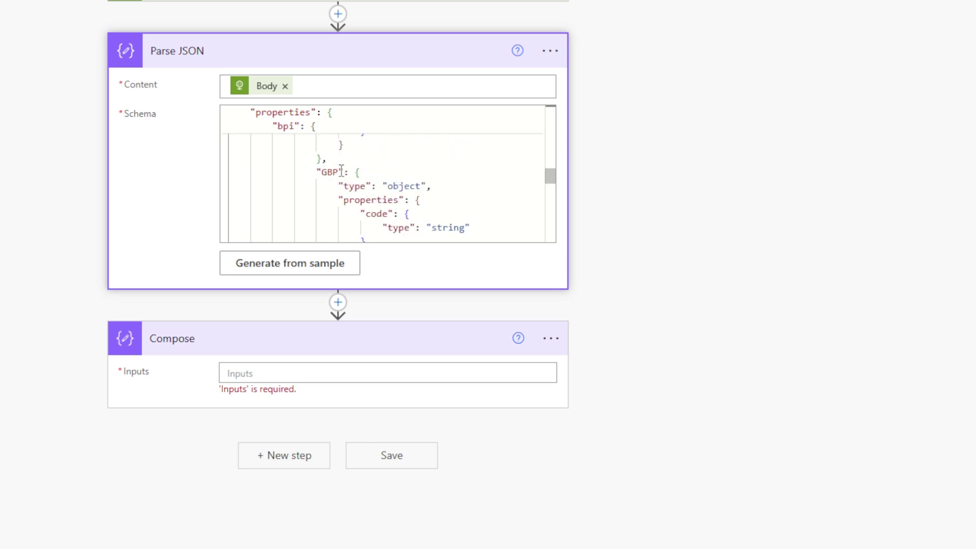
scroll(356, 175, down, 6)
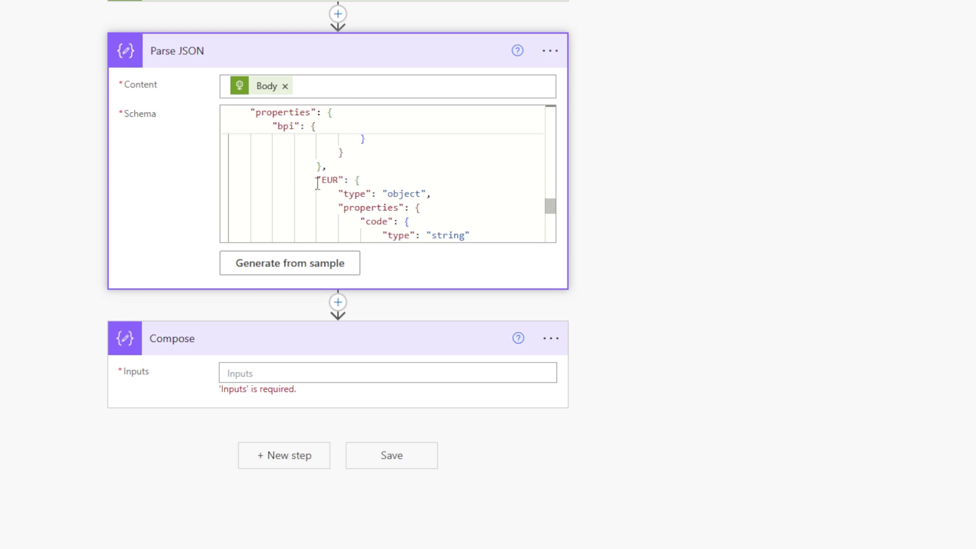
Bring up Dynamic content from the Compose Inputs field and browse the Parse JSON fields.
click(488, 369)
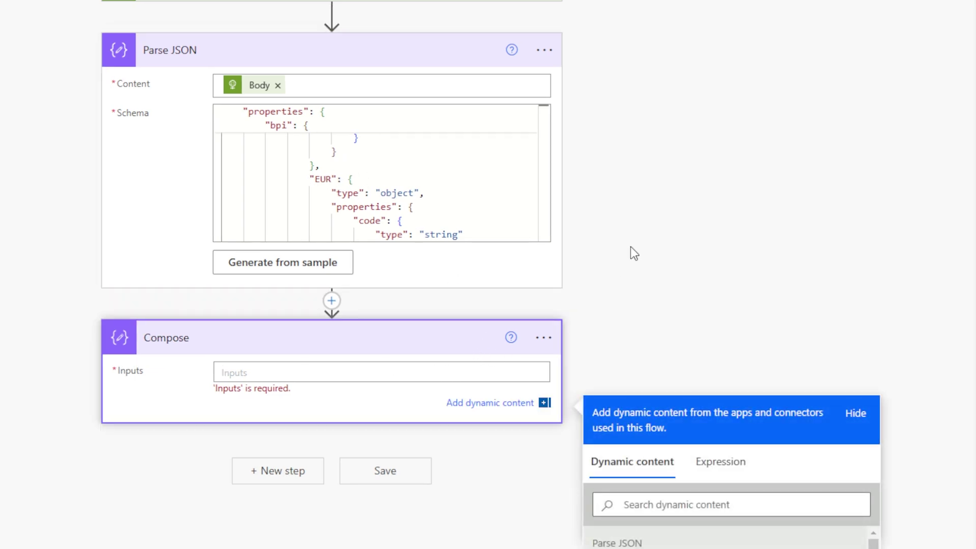
scroll(642, 233, down, 5)
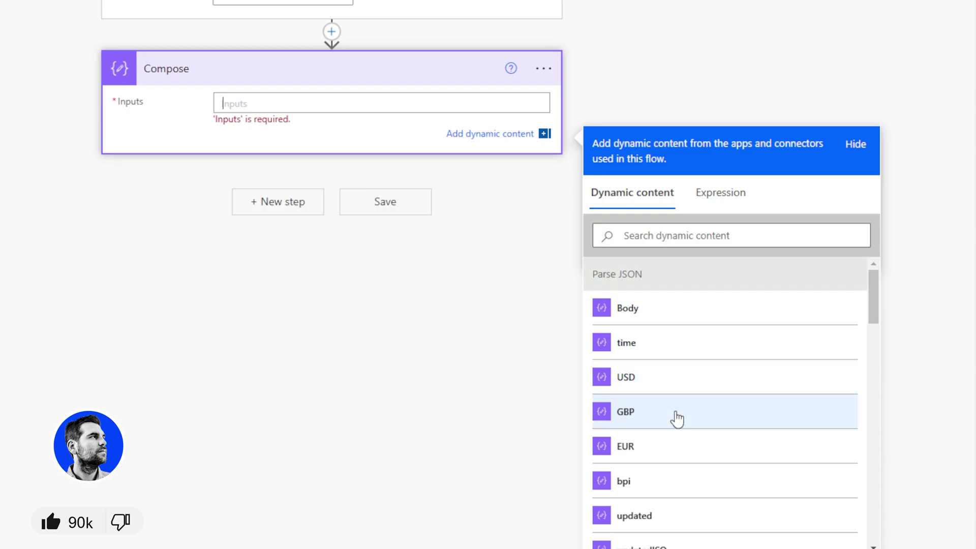
scroll(824, 435, down, 2)
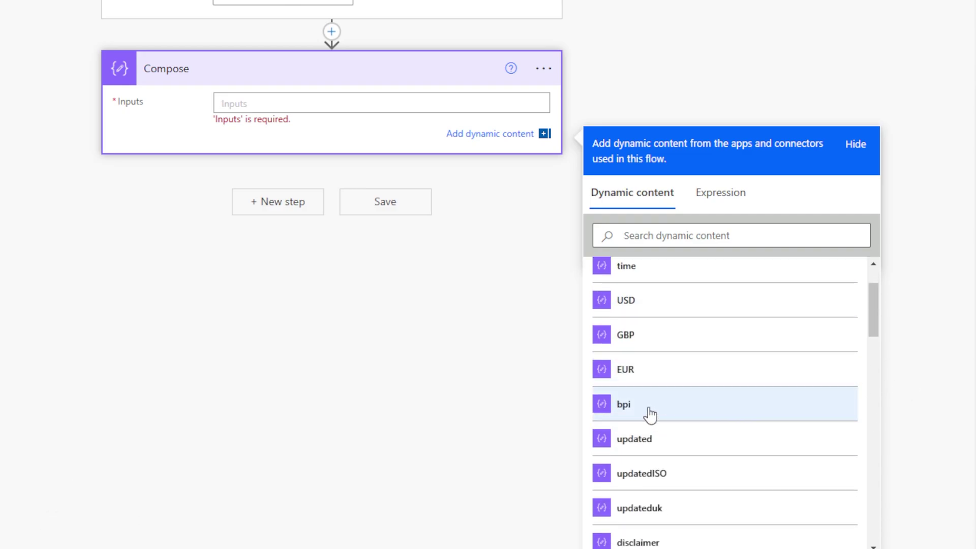
scroll(667, 524, down, 2)
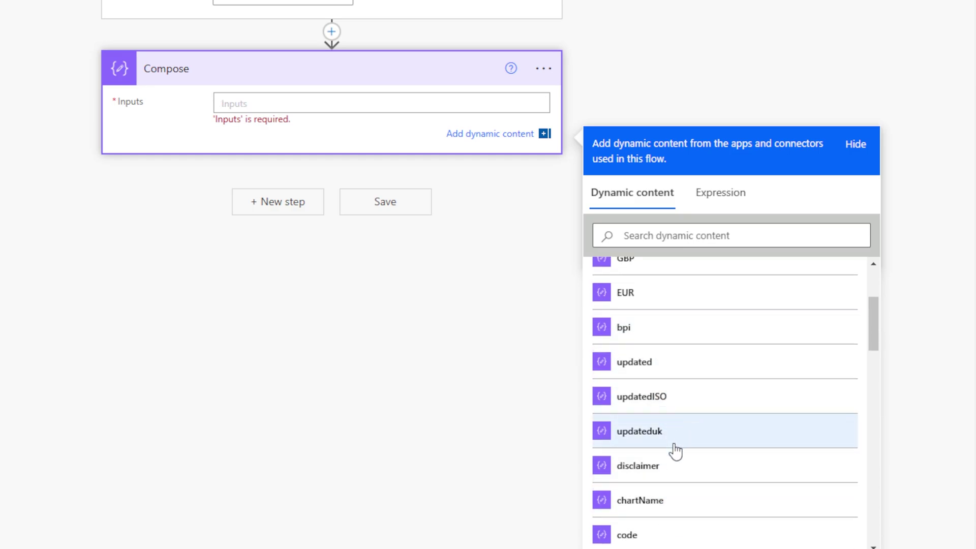
scroll(674, 457, down, 4)
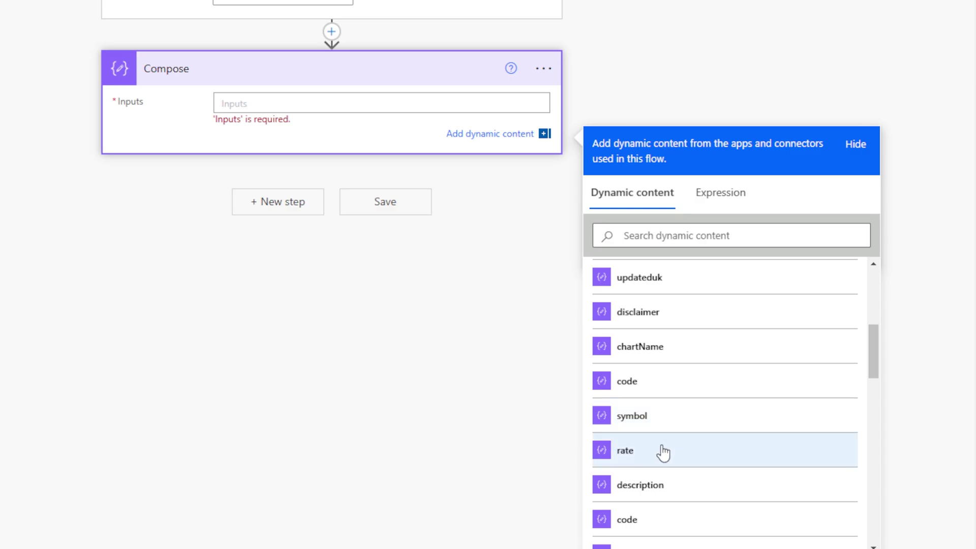
scroll(684, 491, down, 3)
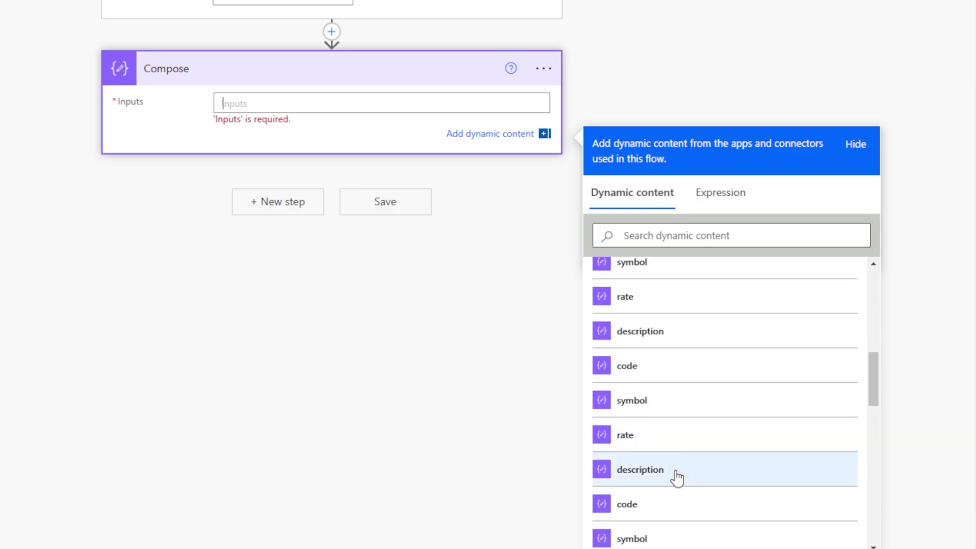
scroll(676, 473, down, 3)
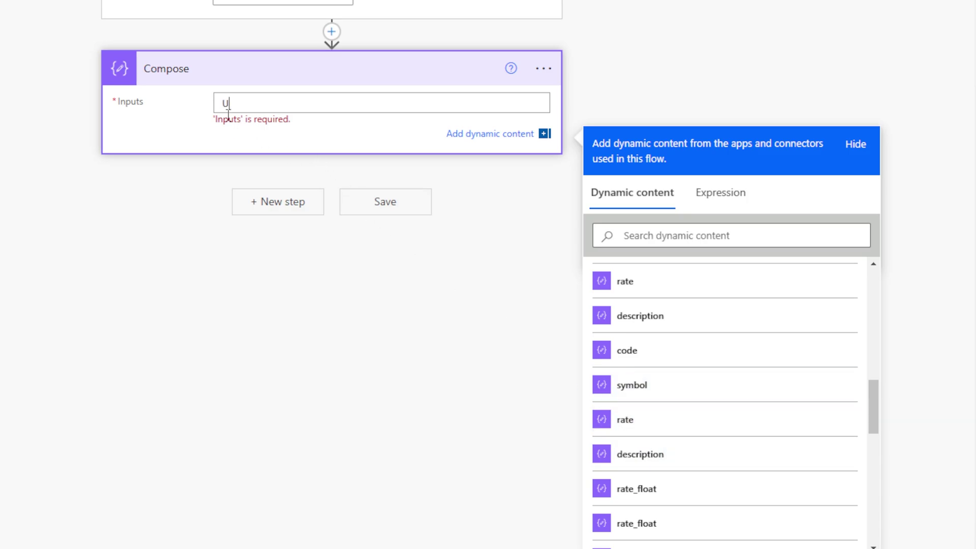
Fill the first Compose line with USD followed by its rate, code and symbol tokens.
scroll(687, 383, up, 6)
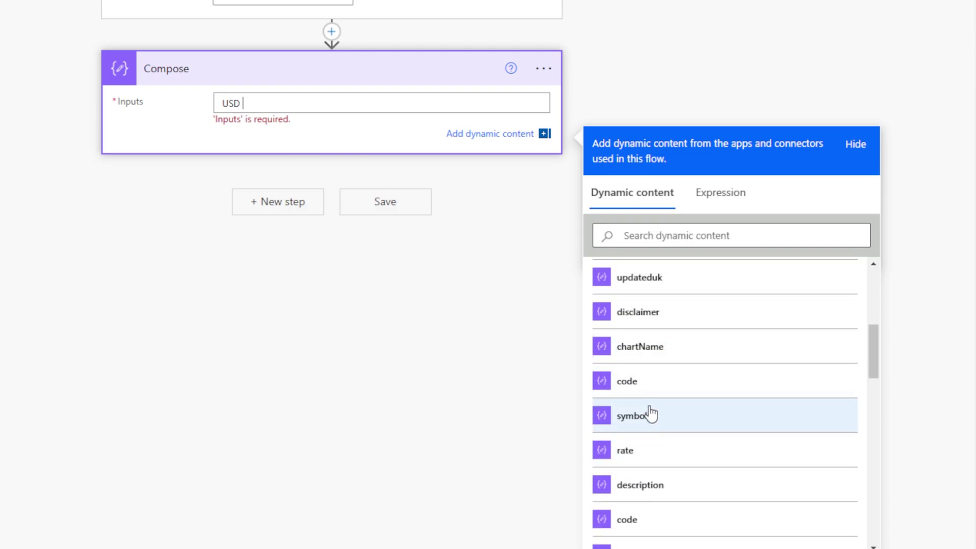
scroll(648, 398, down, 2)
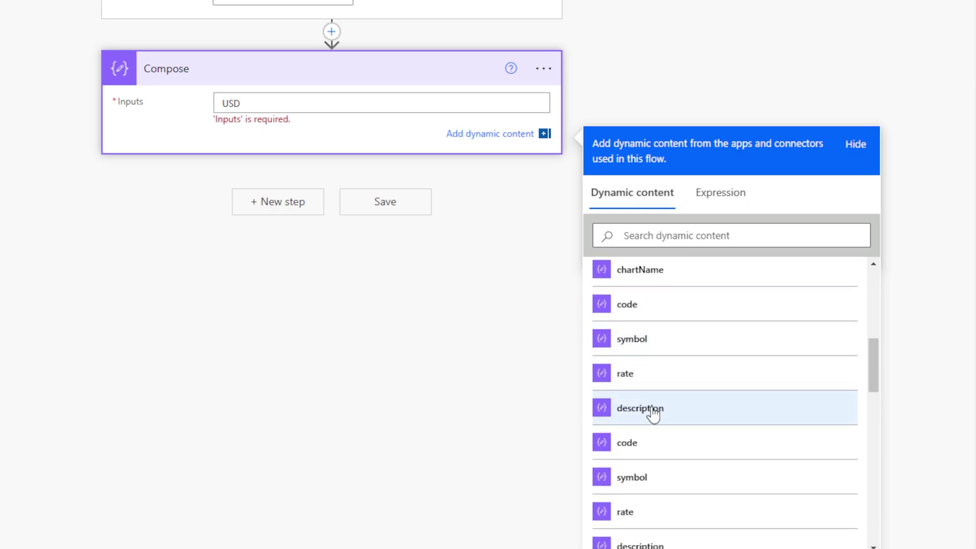
click(654, 386)
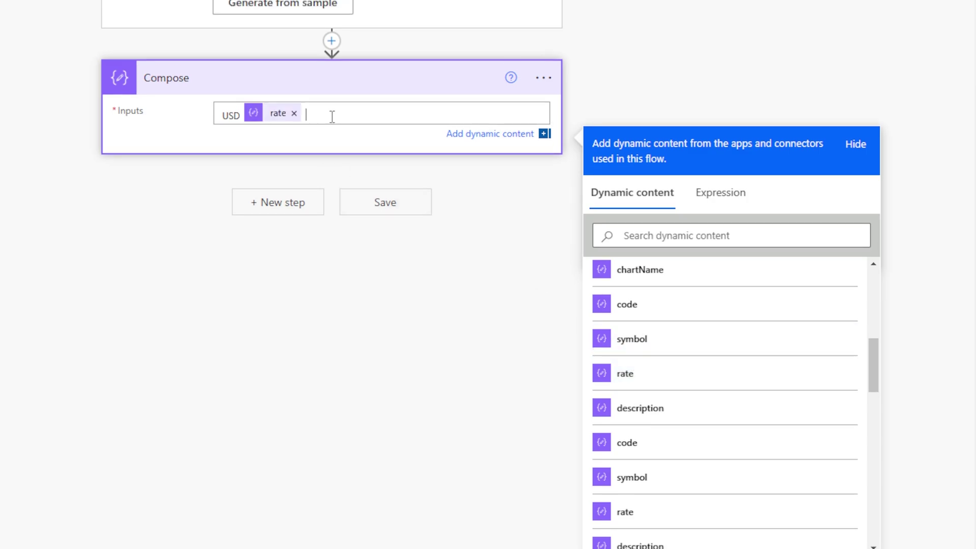
click(636, 312)
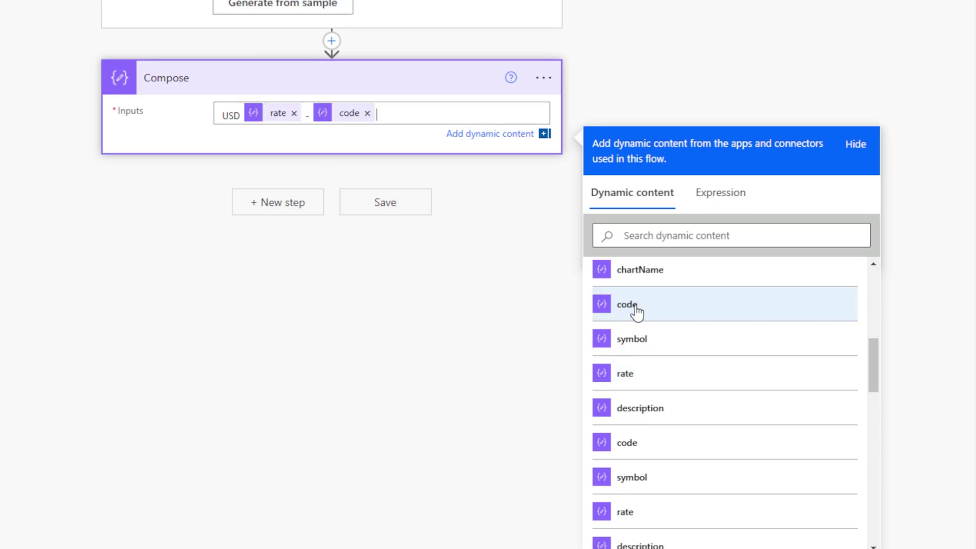
click(655, 340)
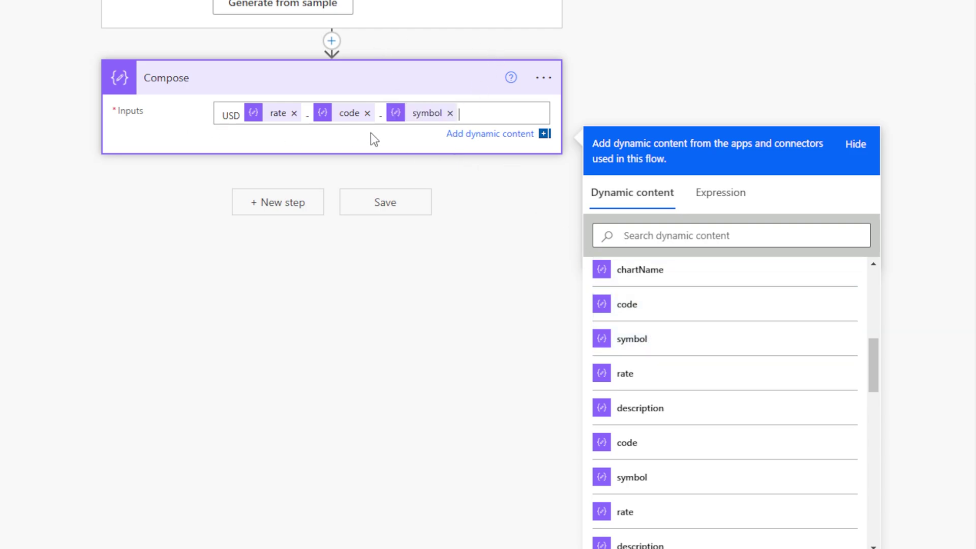
Add a second GBP line with its rate, code and symbol tokens, then save the flow.
key(Return)
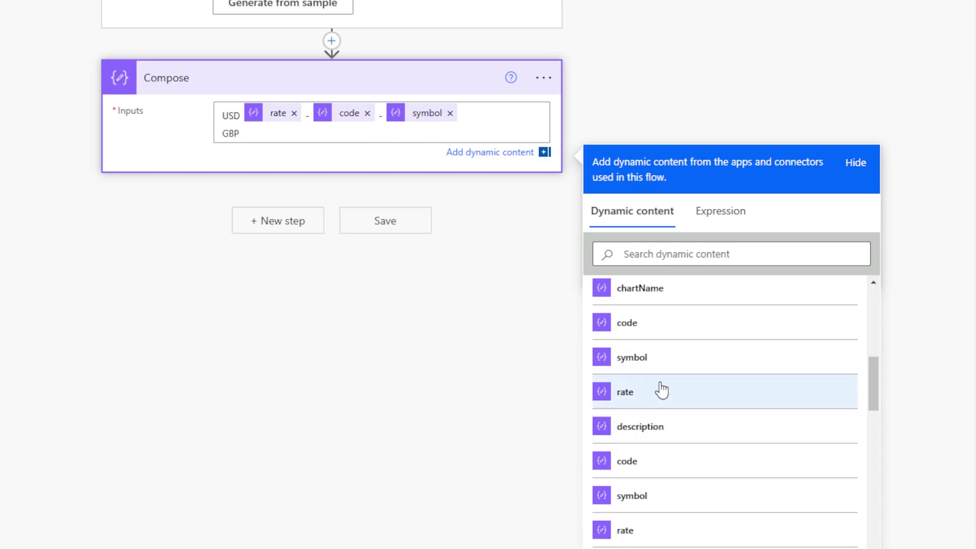
scroll(658, 387, up, 1)
scroll(664, 381, down, 1)
scroll(667, 385, down, 1)
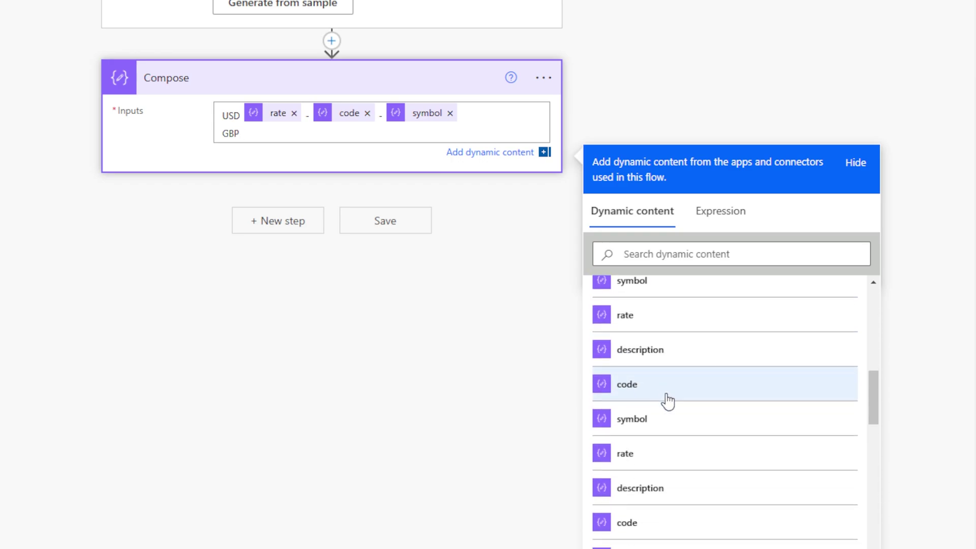
click(668, 464)
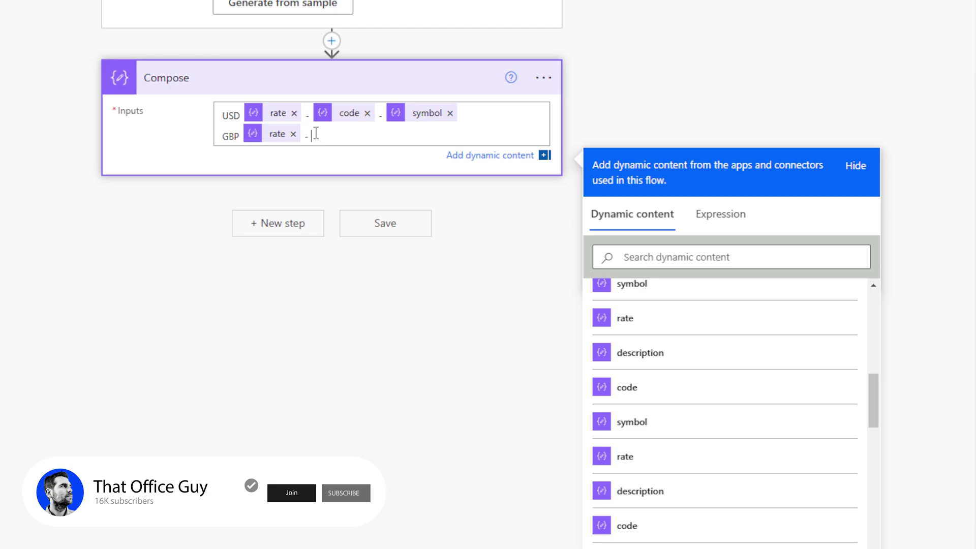
click(669, 400)
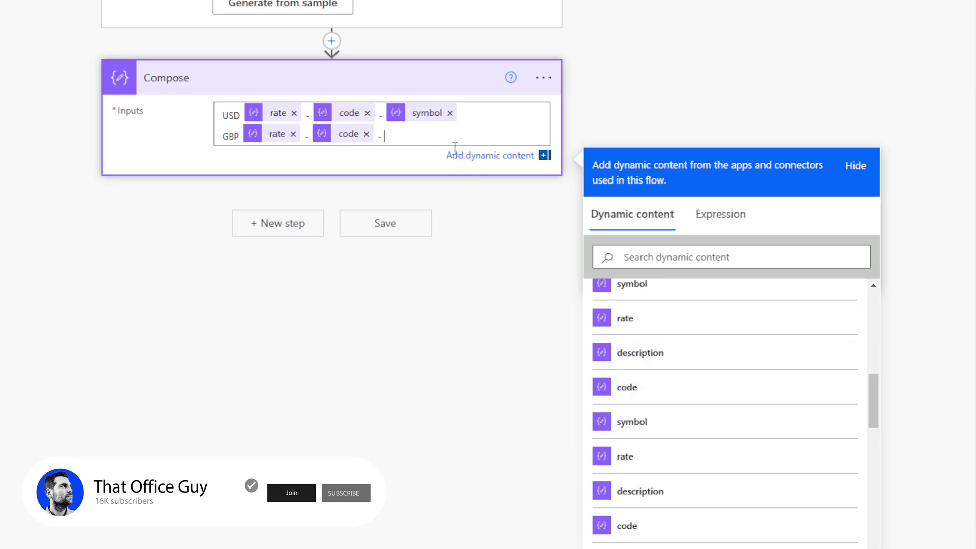
click(646, 424)
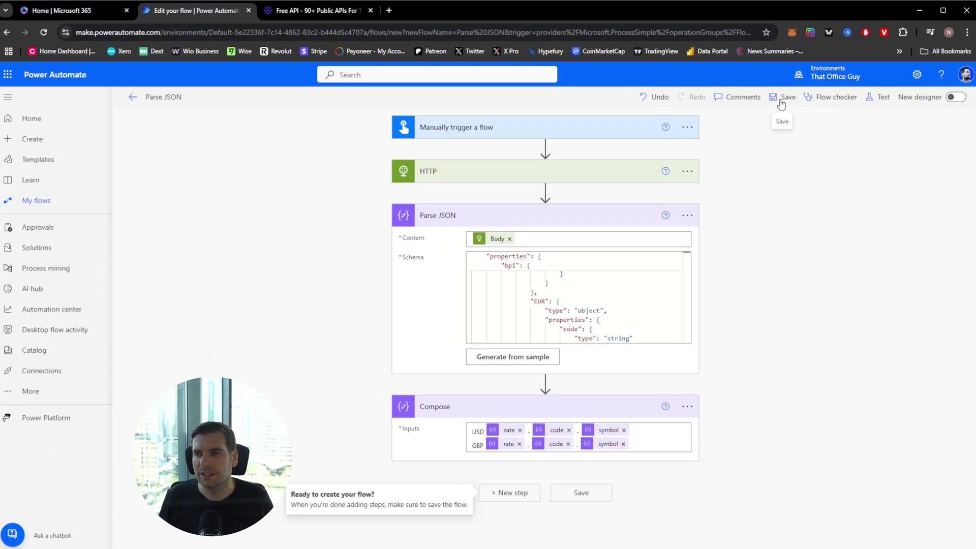
click(781, 99)
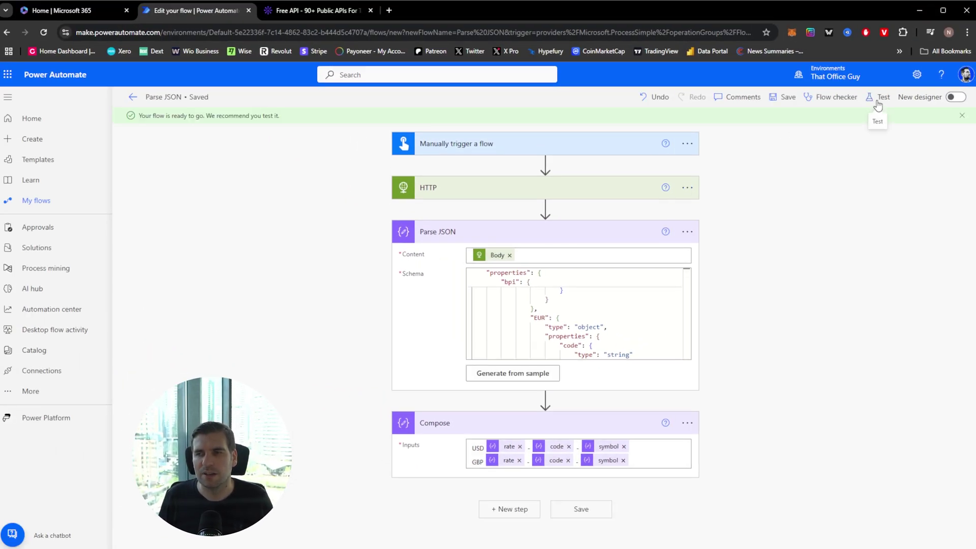
Run a manual test of the flow and close the panel once it succeeds.
click(879, 100)
click(788, 123)
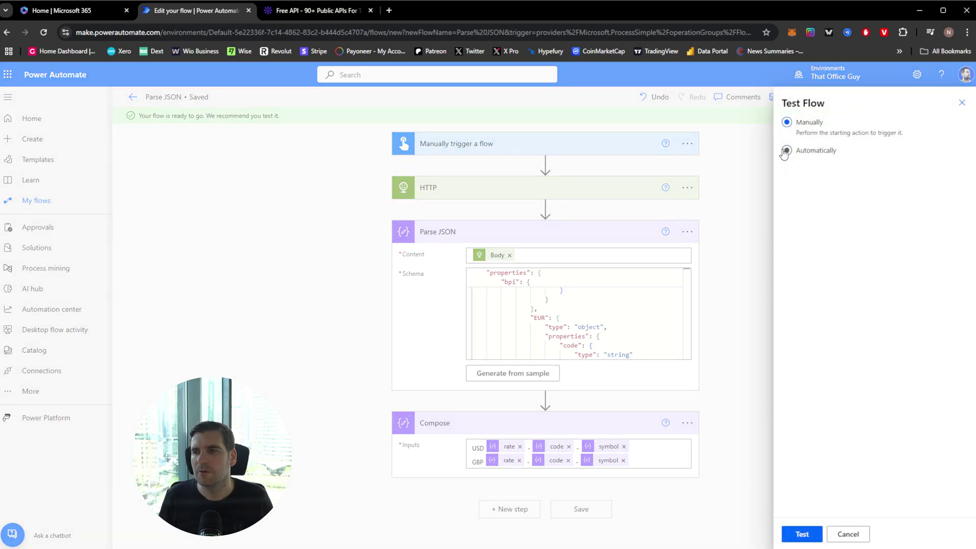
click(801, 534)
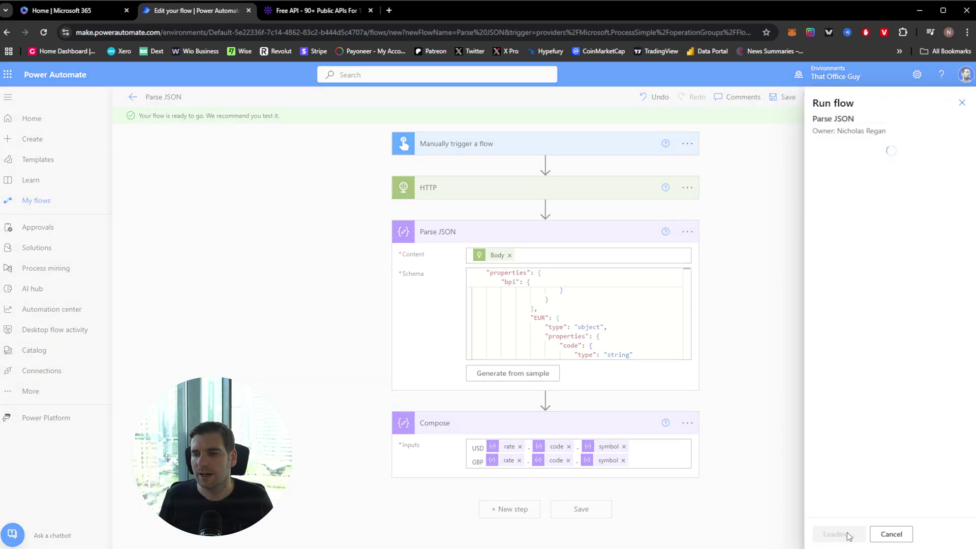
click(836, 534)
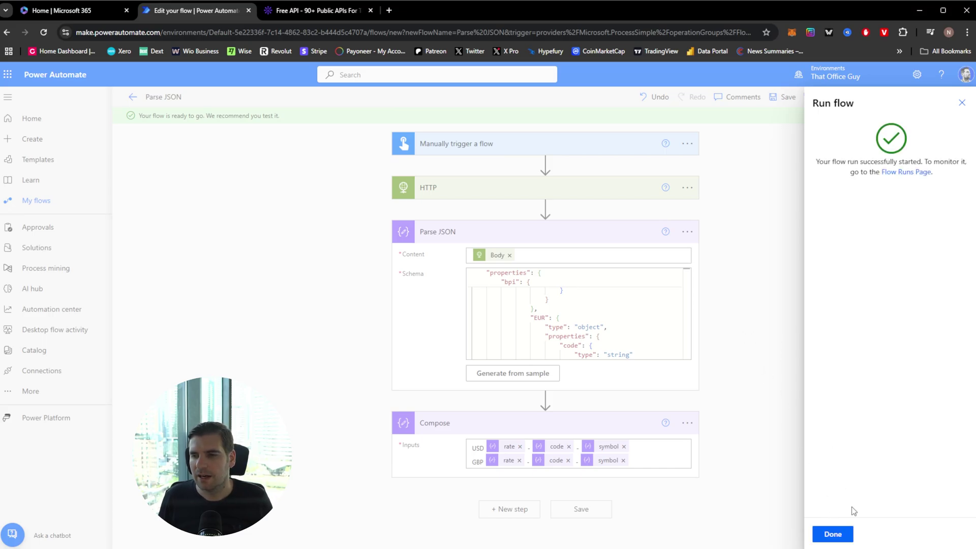
click(833, 534)
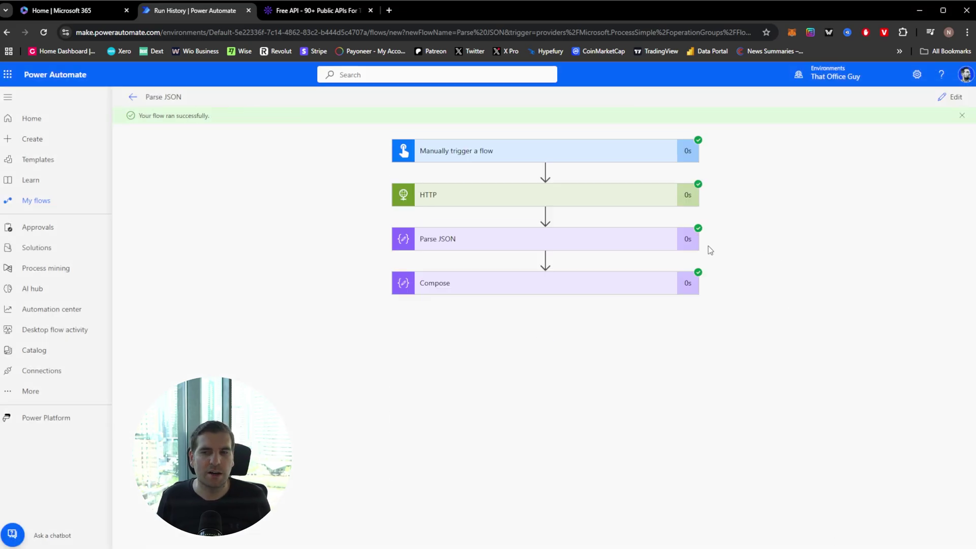
Expand the Compose run result showing USD 104,831.943 and GBP 82,028.165 with codes and symbols.
click(541, 290)
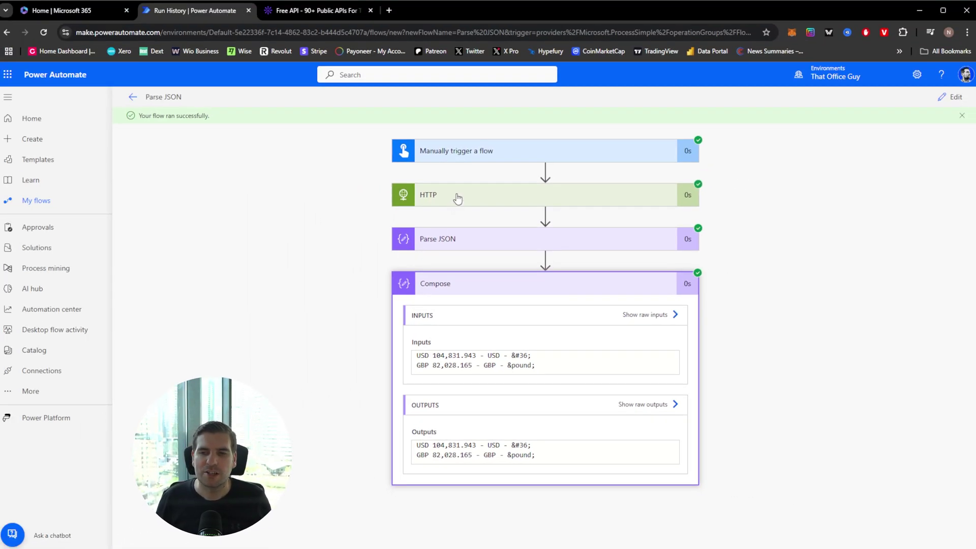
Expand the HTTP run output and highlight the GBP &pound; symbol value in its body.
click(435, 138)
scroll(551, 294, down, 5)
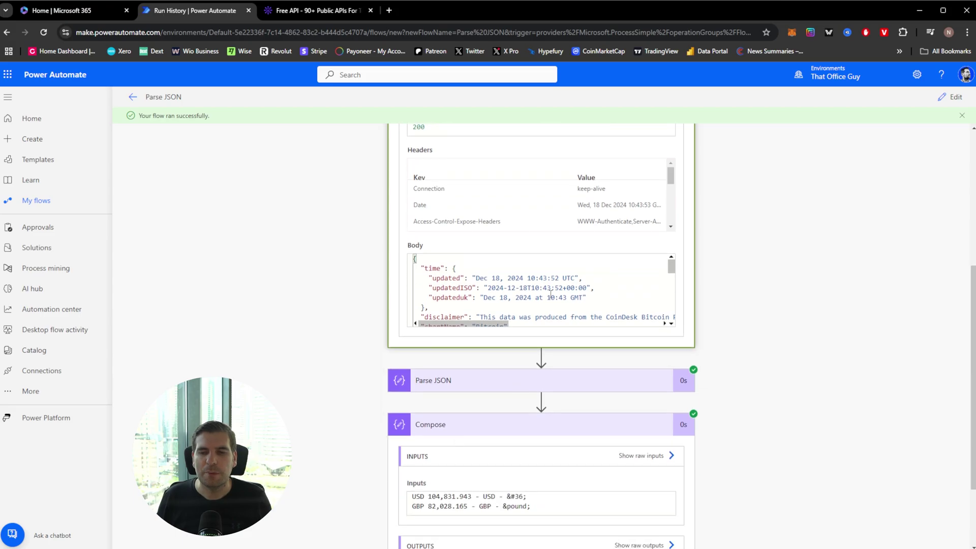
scroll(551, 294, down, 3)
scroll(550, 293, up, 1)
scroll(550, 292, down, 1)
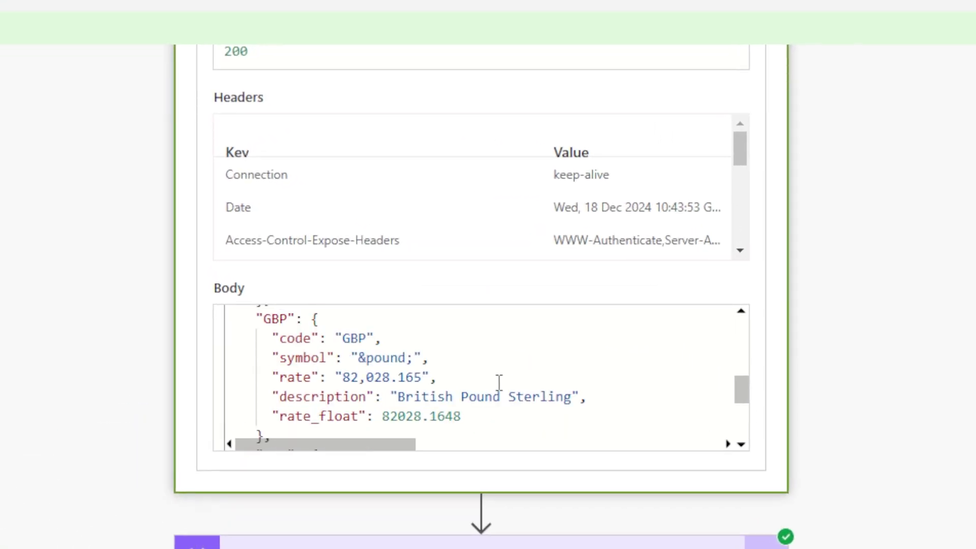
drag(360, 356, 391, 376)
scroll(456, 417, up, 3)
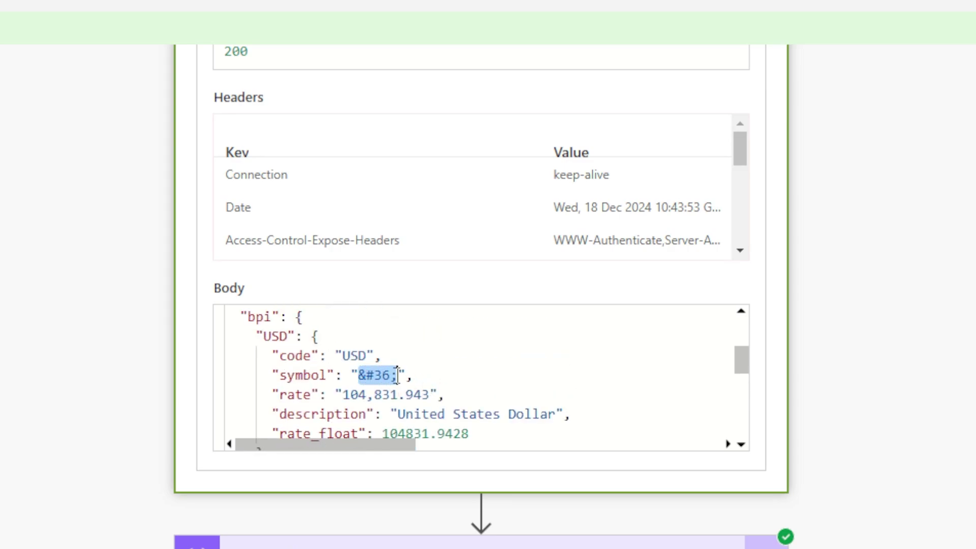